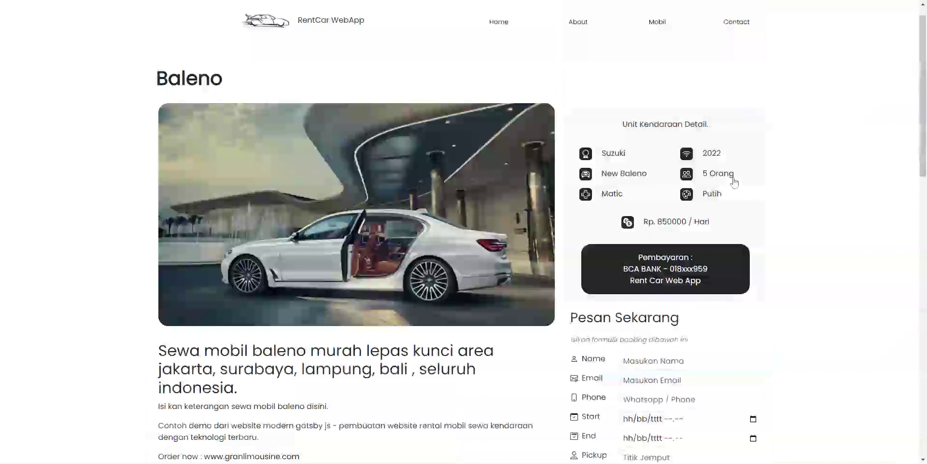
Browse the neighbouring car detail pages from Baleno through Civic to Mercedes Benz, and return to Civic.
left_click(741, 338)
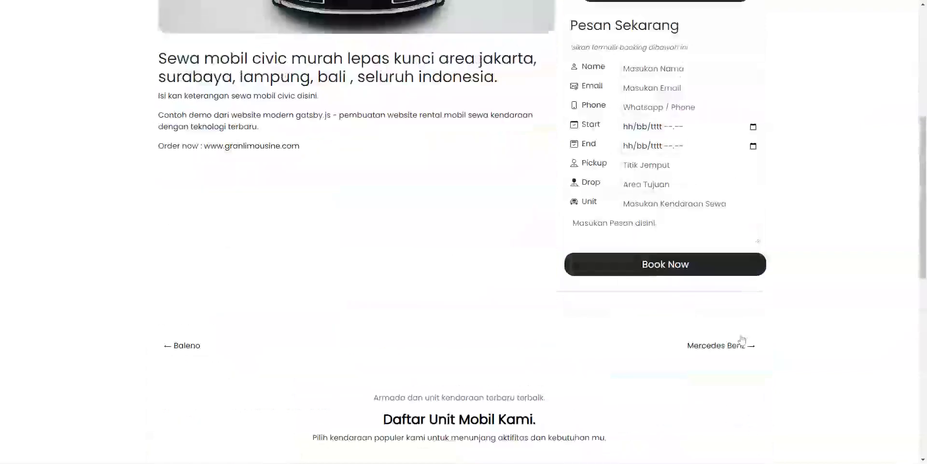
scroll(738, 325, "down", 6)
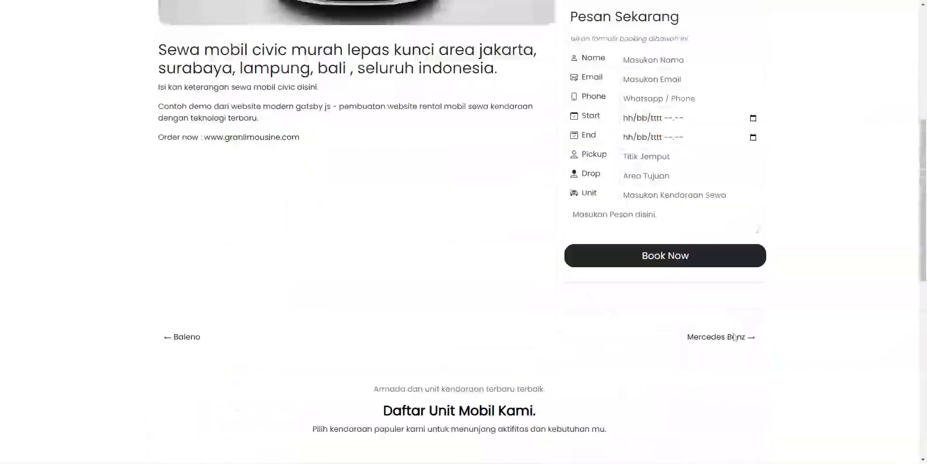
left_click(729, 338)
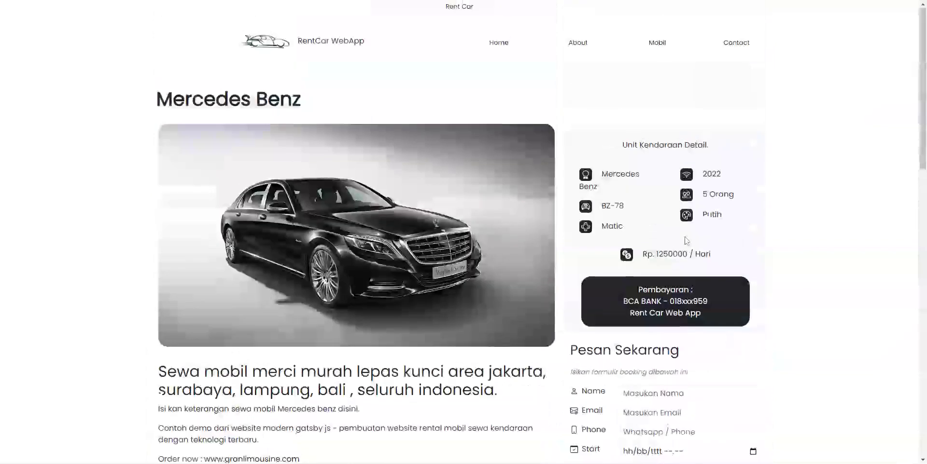
scroll(686, 240, "down", 6)
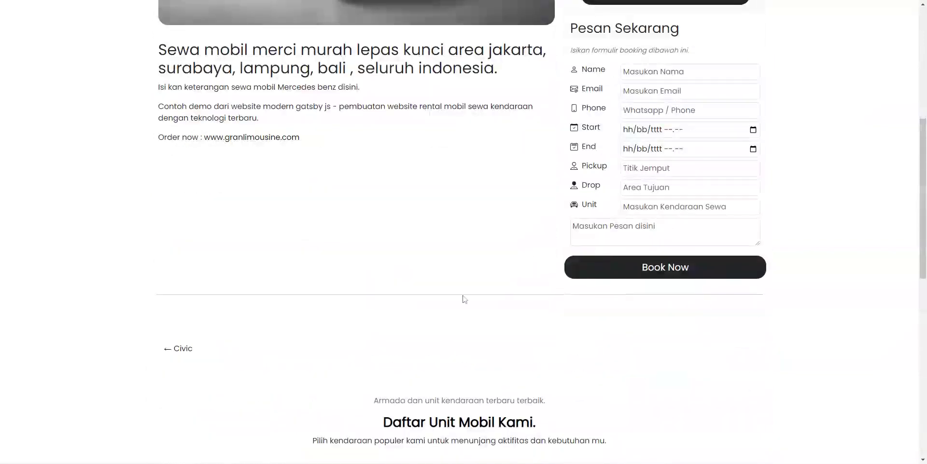
left_click(181, 353)
Open the list of all car units from the Civic page and view the Jazz detail page.
scroll(521, 169, "down", 5)
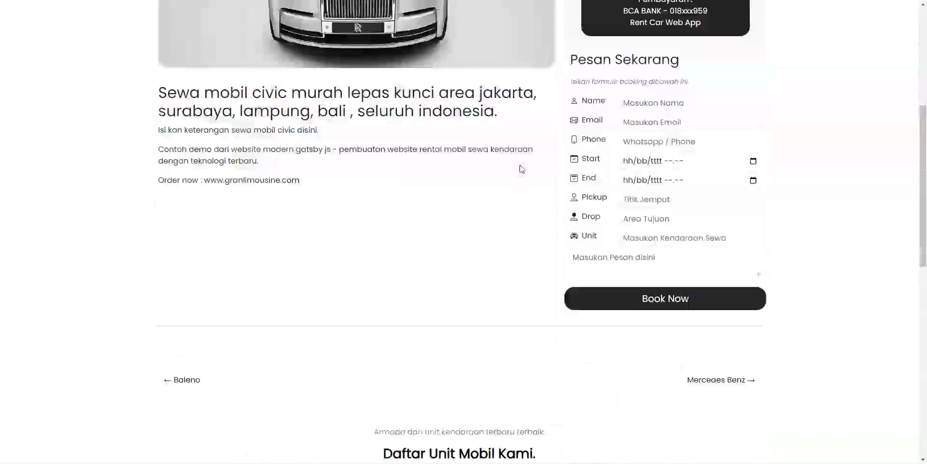
scroll(521, 169, "down", 10)
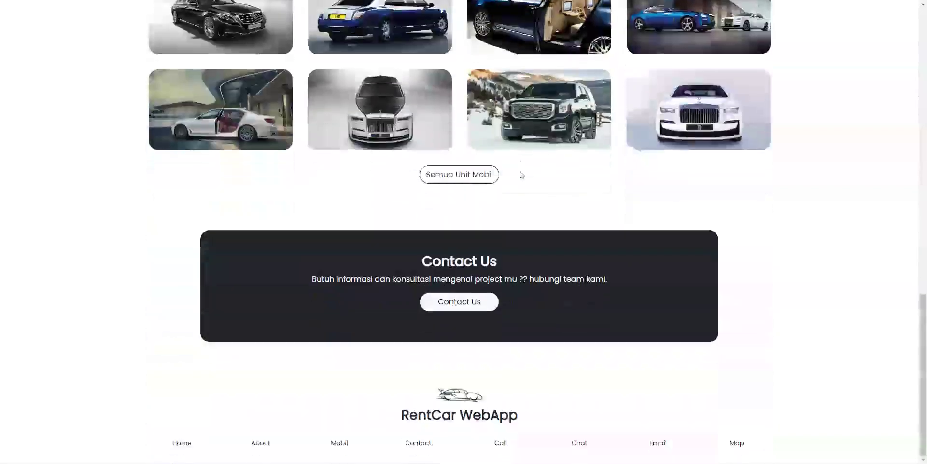
left_click(461, 175)
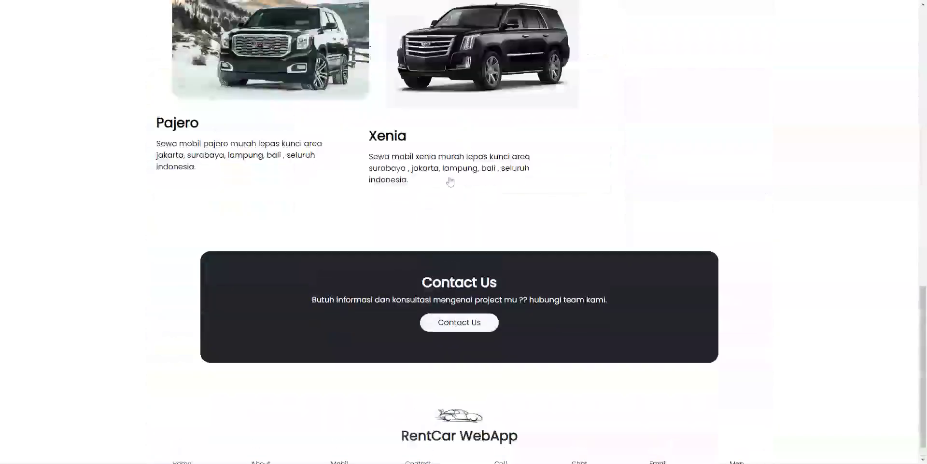
scroll(450, 181, "up", 10)
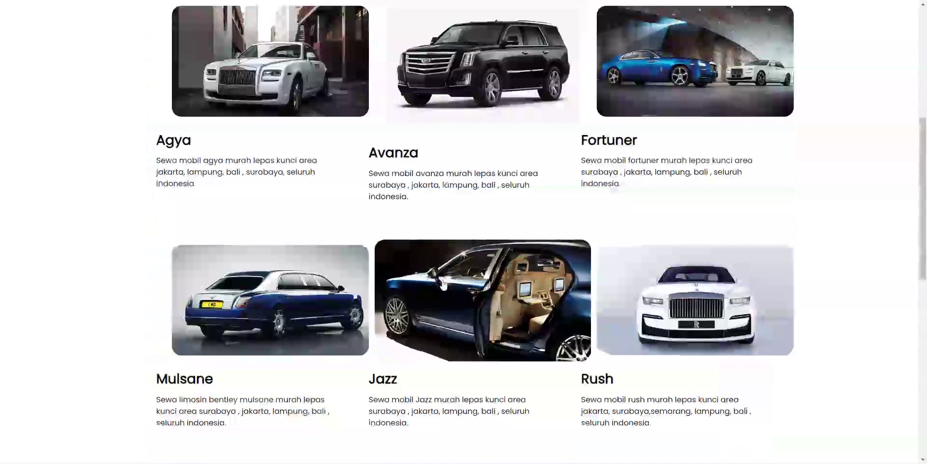
left_click(441, 287)
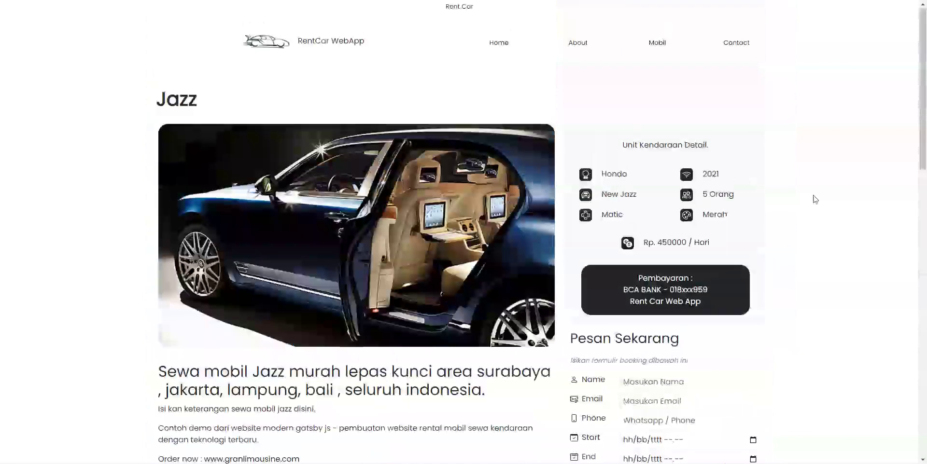
Look over the Jazz page's description, booking form and recommended car list.
scroll(816, 200, "down", 5)
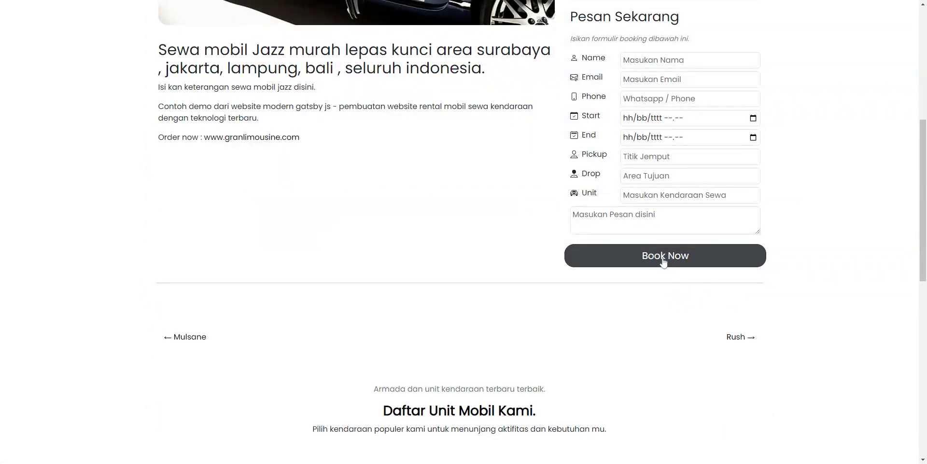
scroll(829, 257, "down", 8)
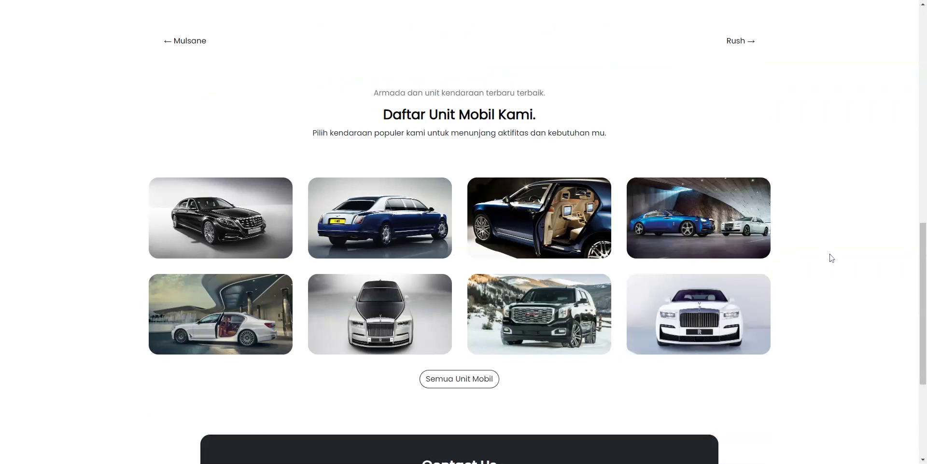
scroll(829, 257, "up", 15)
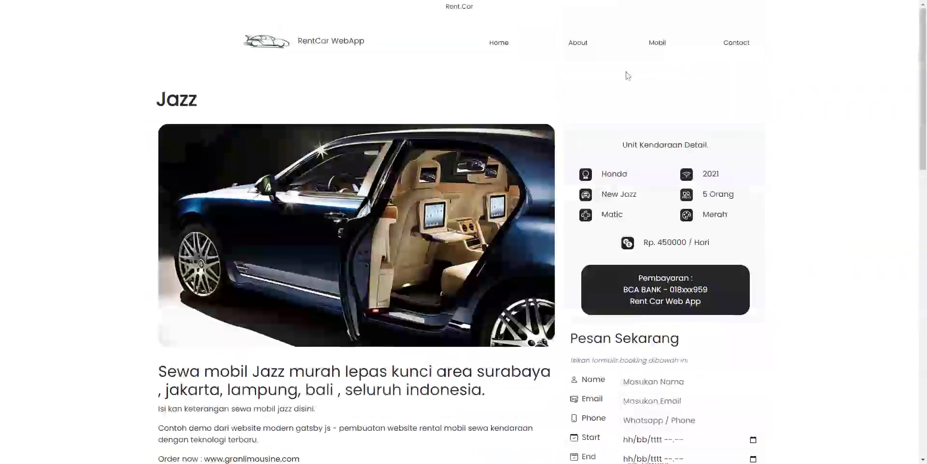
Visit the site's Contact, Mobil and About pages in turn.
left_click(731, 45)
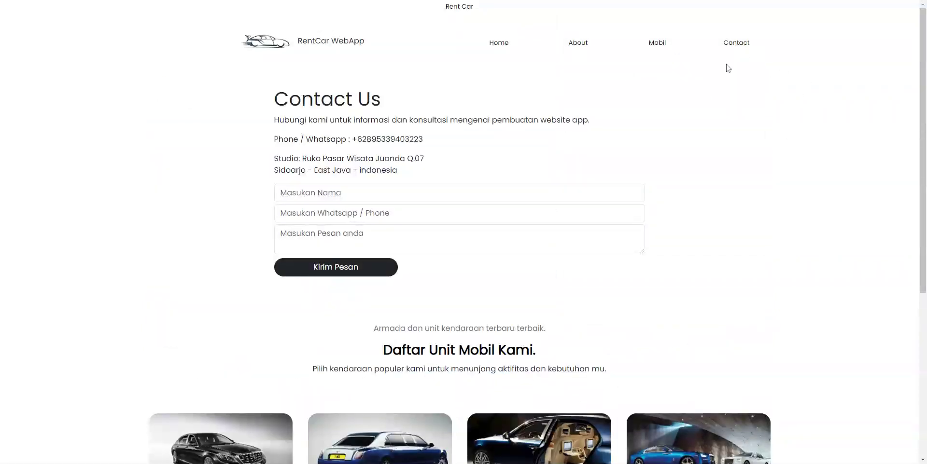
left_click(655, 43)
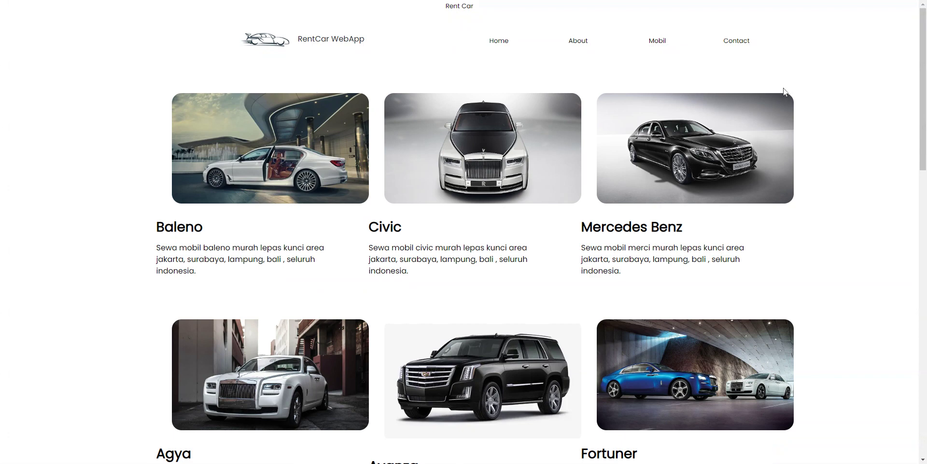
left_click(576, 45)
Return to the site's home page and look through its sections from the introduction to the footer.
left_click(503, 44)
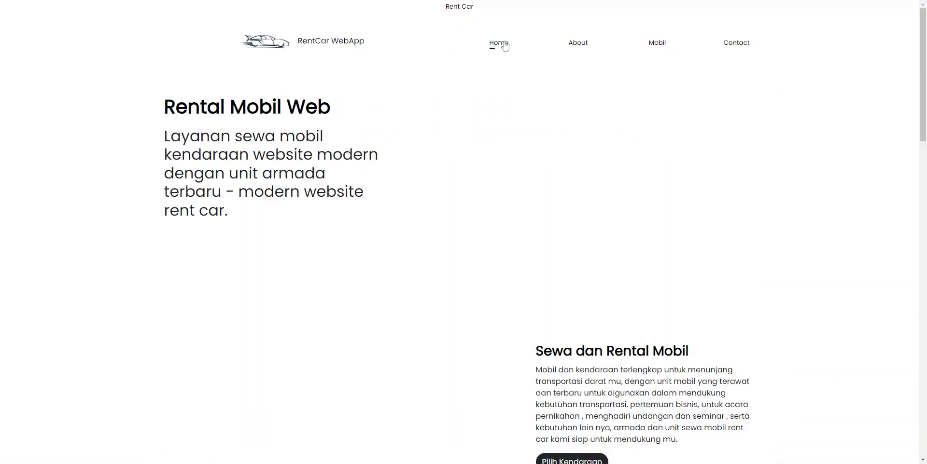
scroll(442, 144, "down", 10)
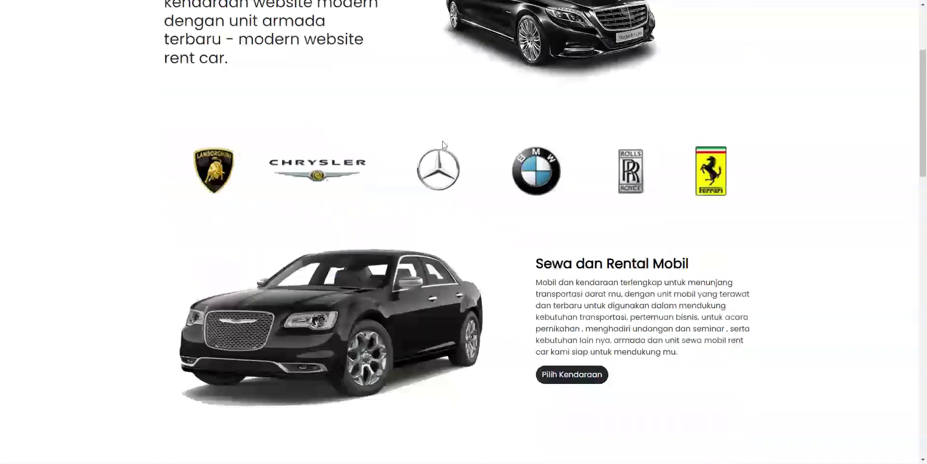
scroll(442, 144, "down", 15)
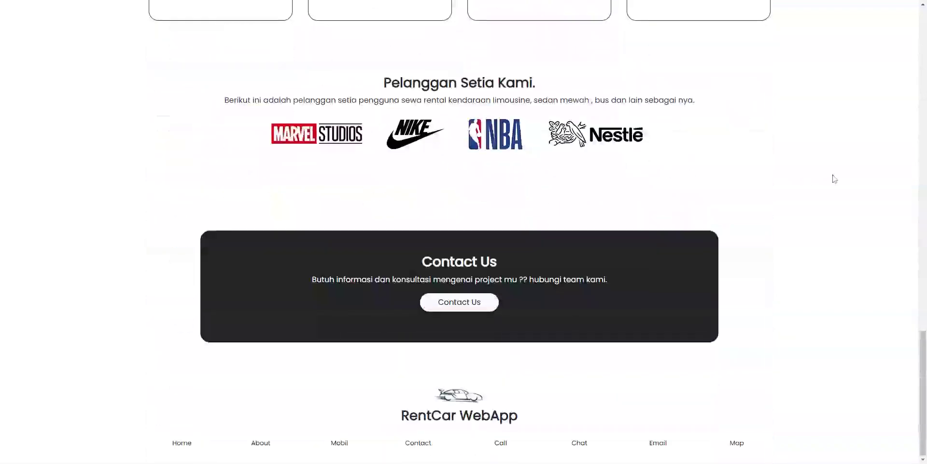
scroll(826, 177, "up", 20)
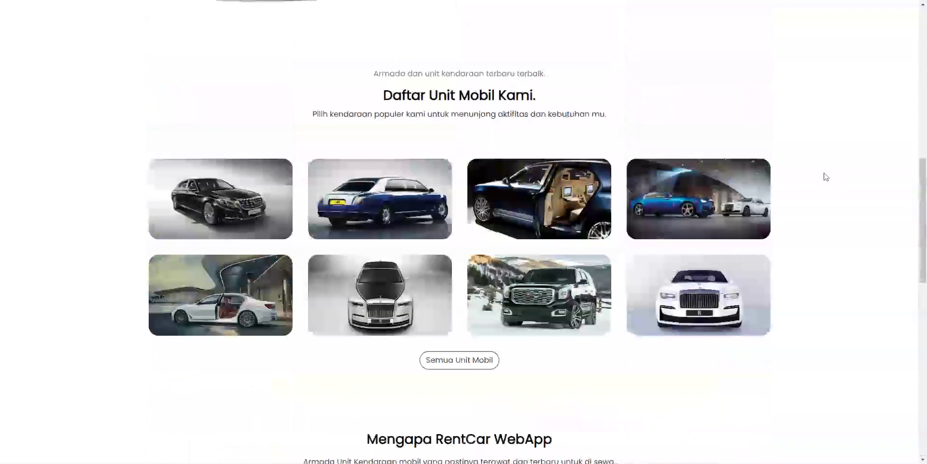
scroll(826, 177, "up", 5)
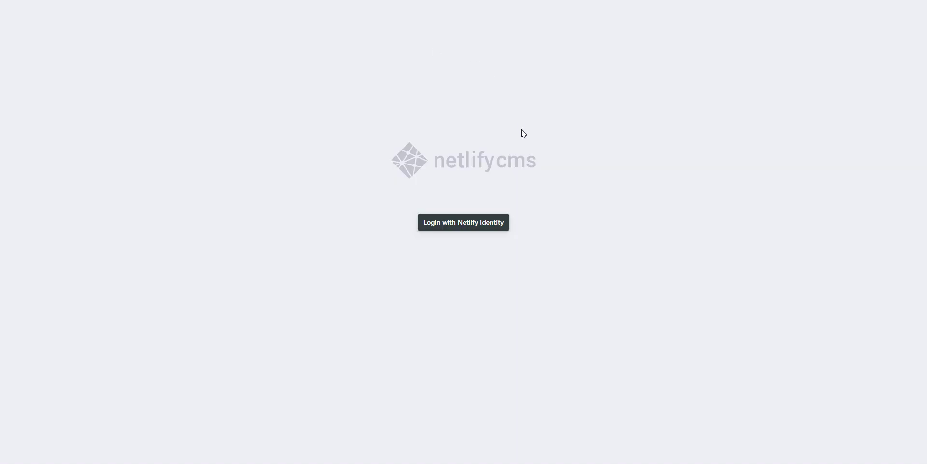
Log in to Netlify CMS with Netlify Identity and show the Home Page collection as a grid.
left_click(478, 218)
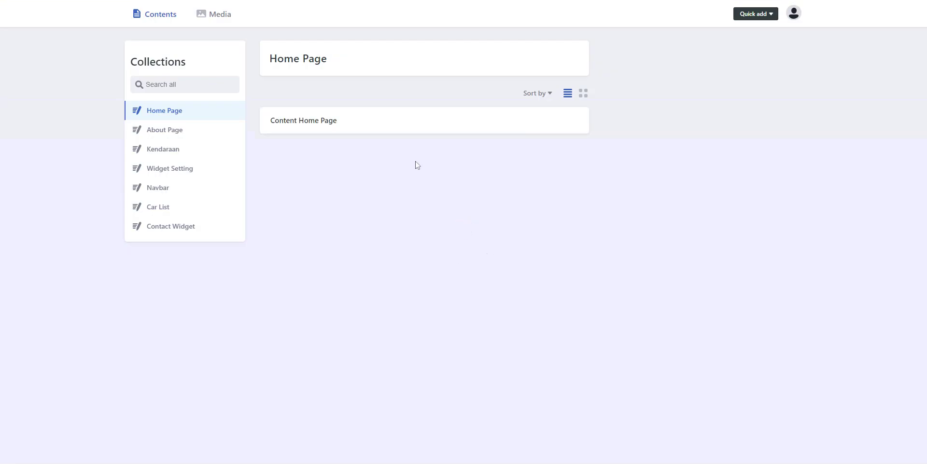
left_click(583, 95)
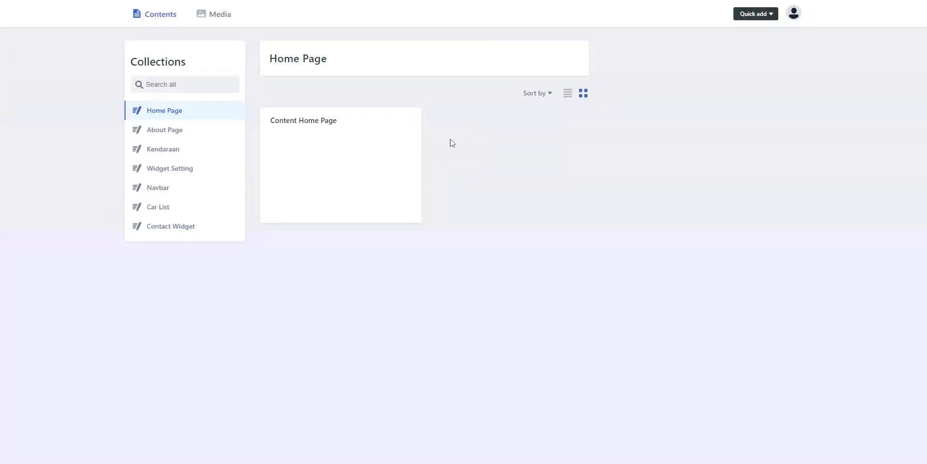
Browse the About Page, Kendaraan, Widget Setting, Navbar, Car List and Contact Widget collections.
left_click(184, 130)
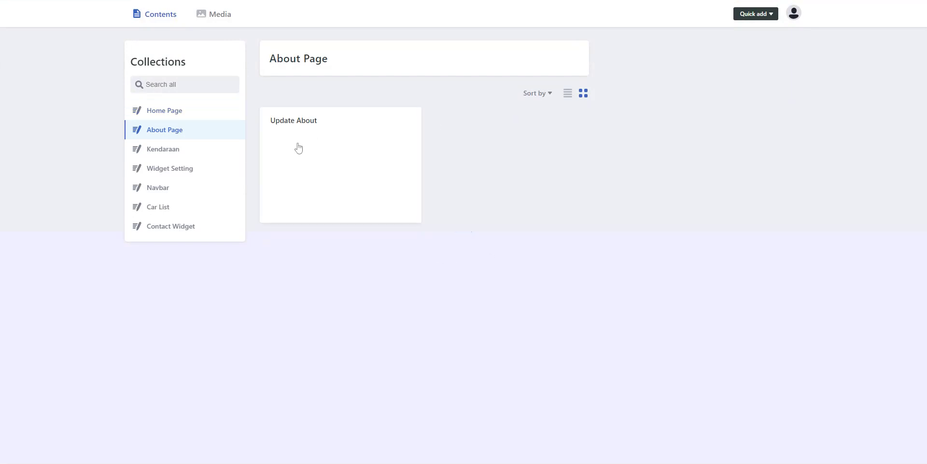
left_click(157, 152)
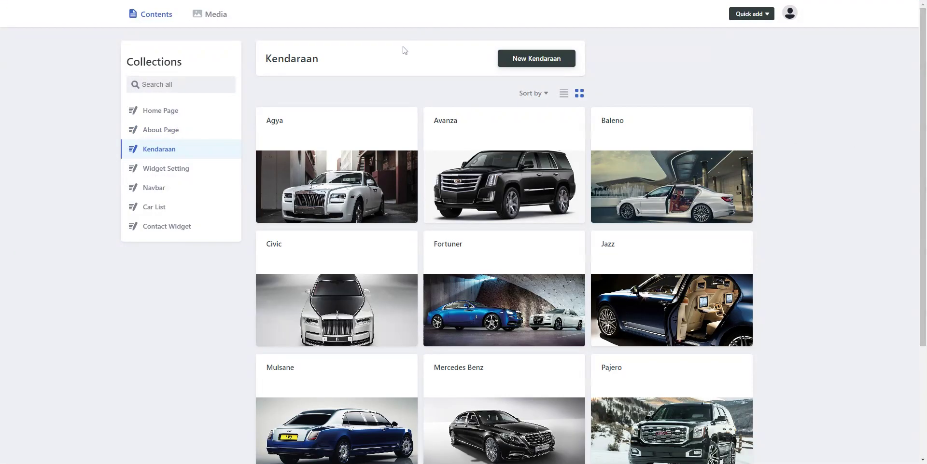
scroll(444, 124, "down", 3)
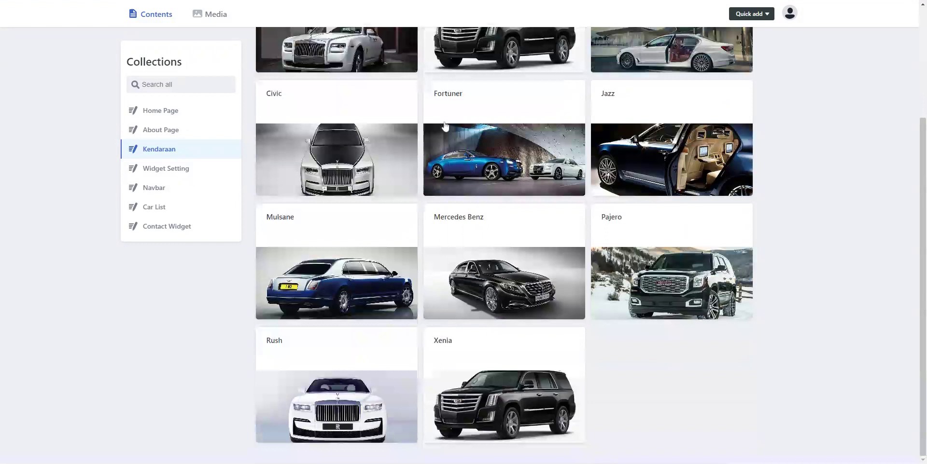
scroll(448, 151, "up", 3)
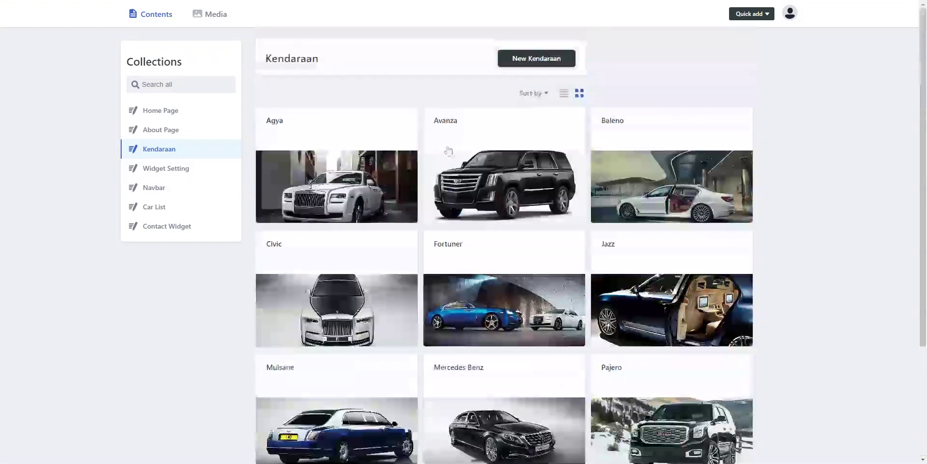
left_click(151, 175)
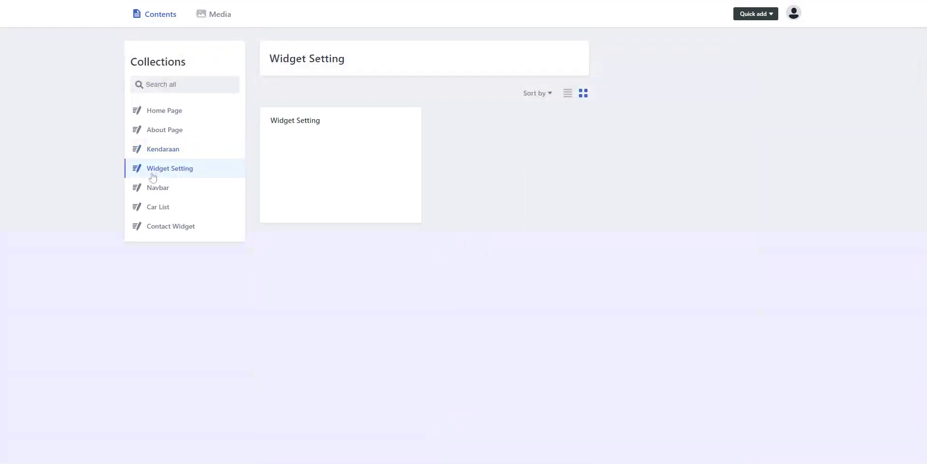
left_click(152, 192)
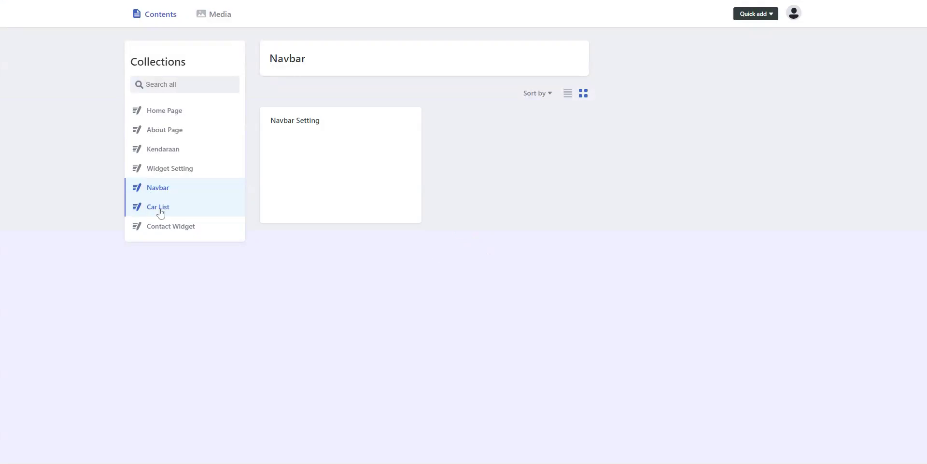
left_click(161, 213)
left_click(215, 225)
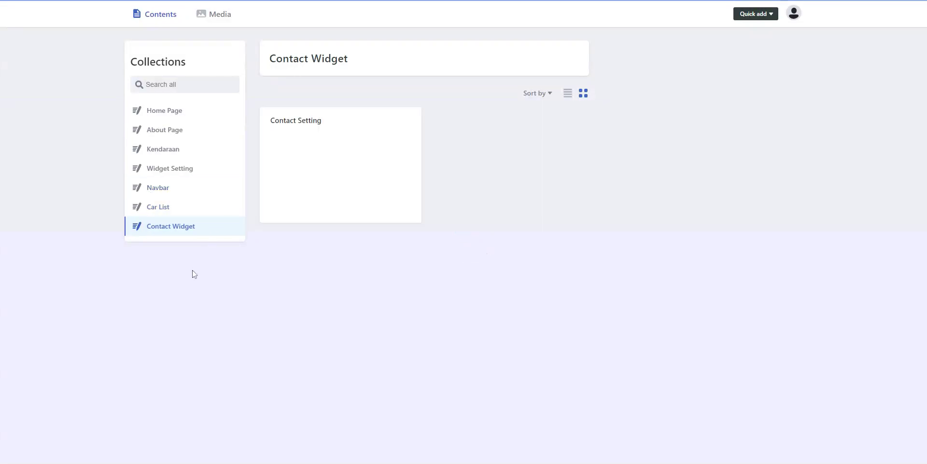
Open the Content Home Page entry of the Home Page collection and examine its title, image, intro, icon and customer fields.
left_click(161, 110)
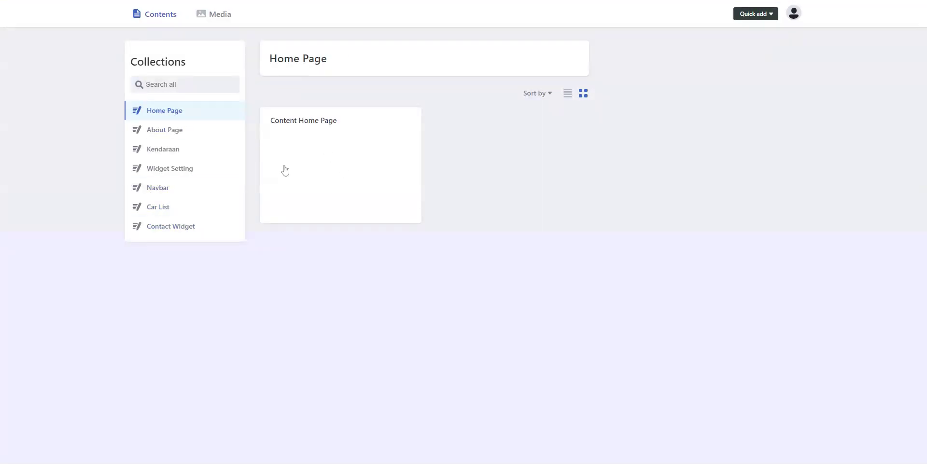
left_click(330, 166)
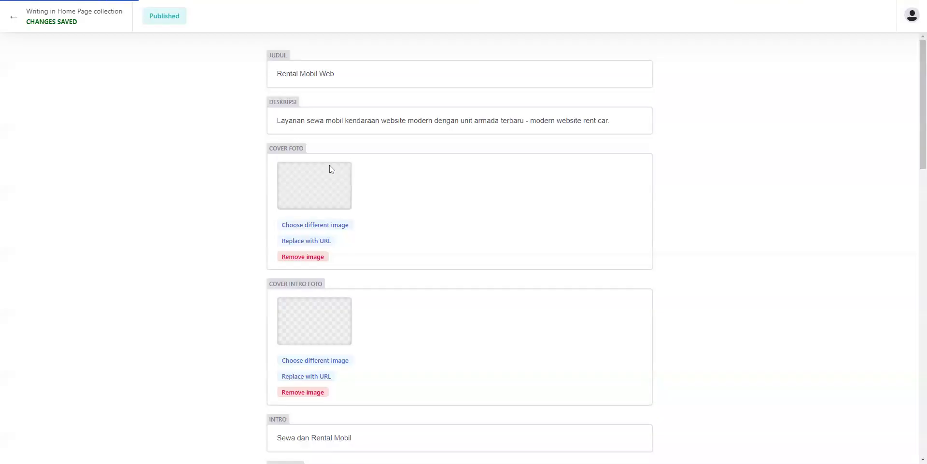
left_click(425, 75)
key("Tab")
scroll(486, 159, "down", 3)
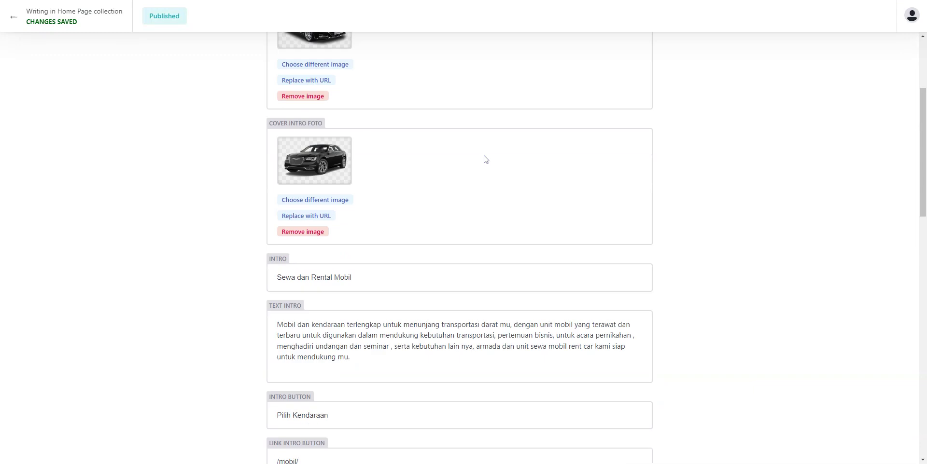
scroll(486, 159, "down", 9)
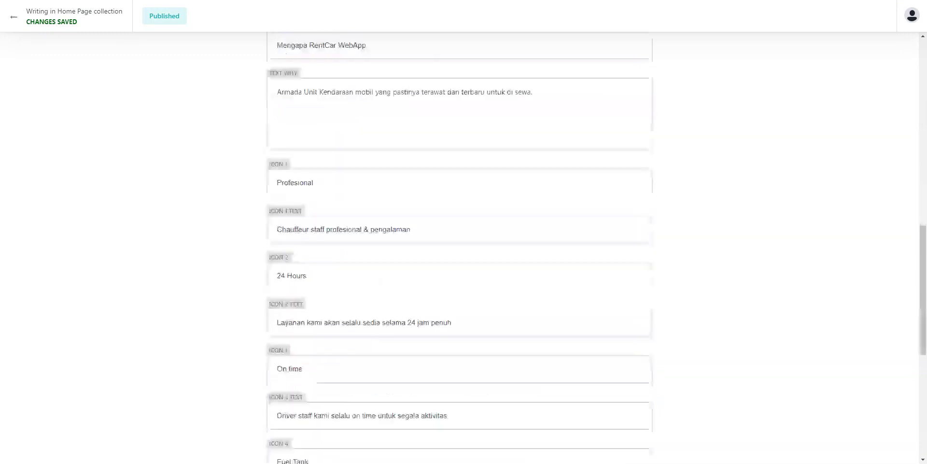
scroll(458, 242, "down", 3)
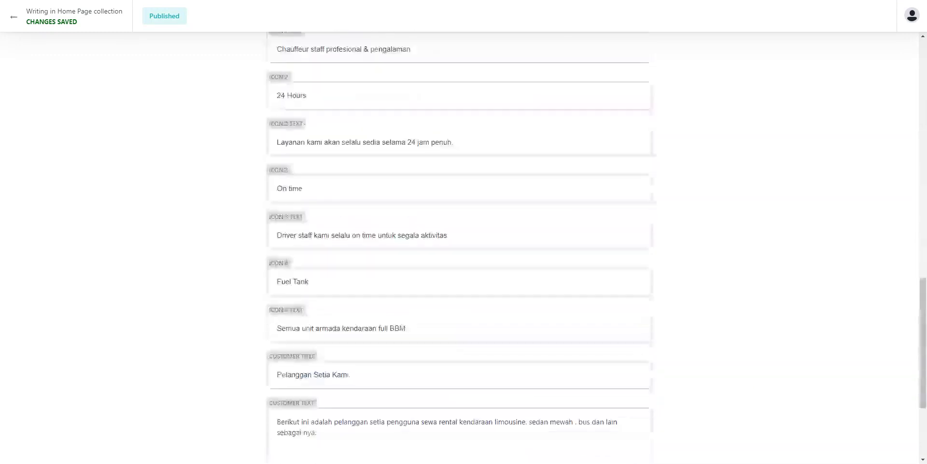
scroll(509, 162, "down", 3)
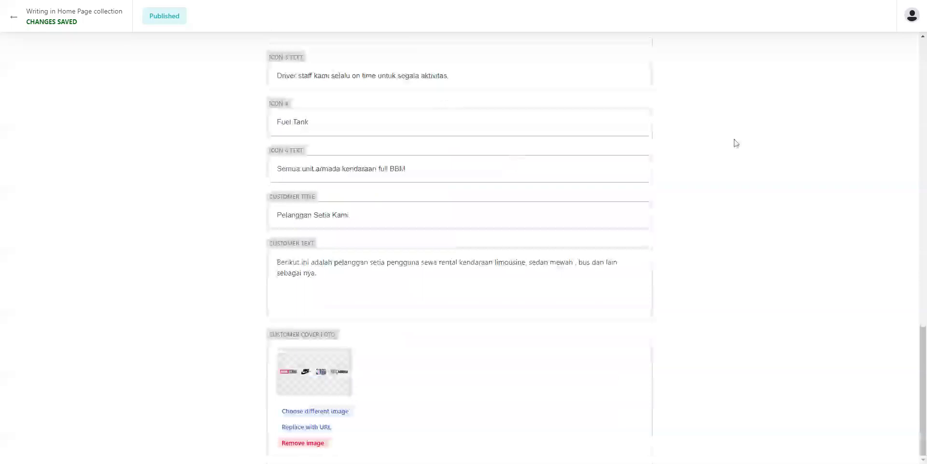
scroll(433, 143, "up", 20)
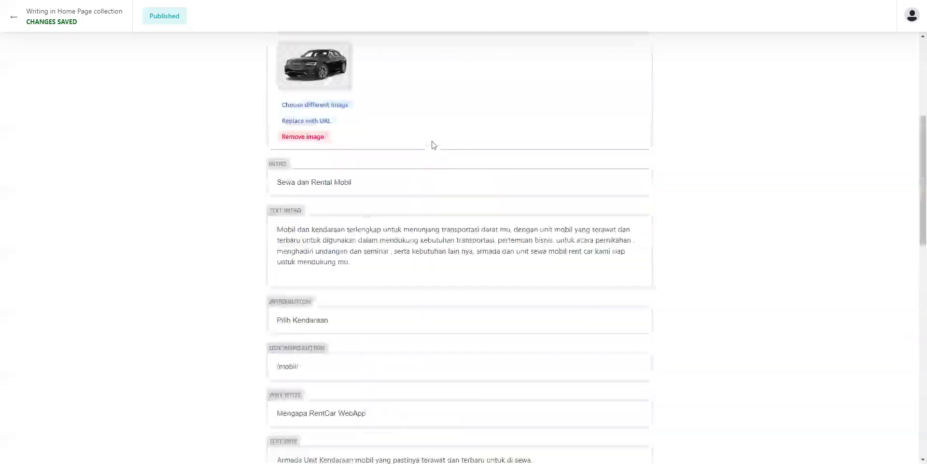
Open the Update About entry of the About Page collection and examine its title, intro text and content fields.
left_click(7, 19)
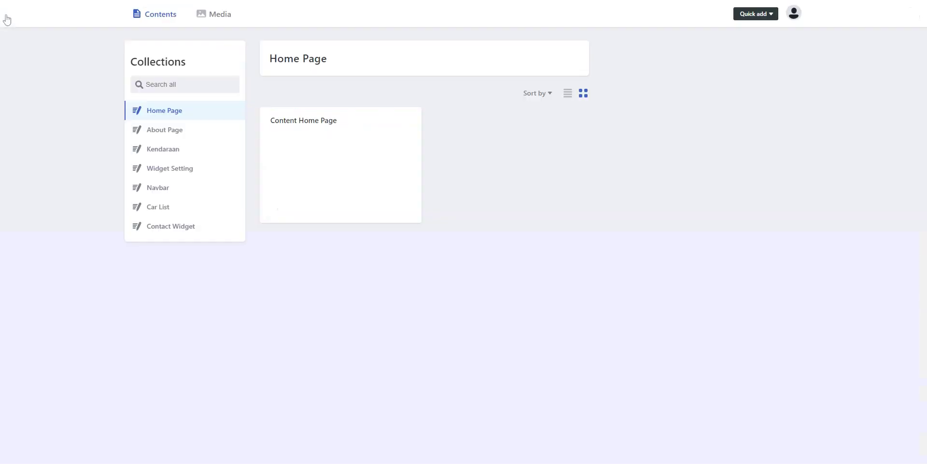
left_click(172, 131)
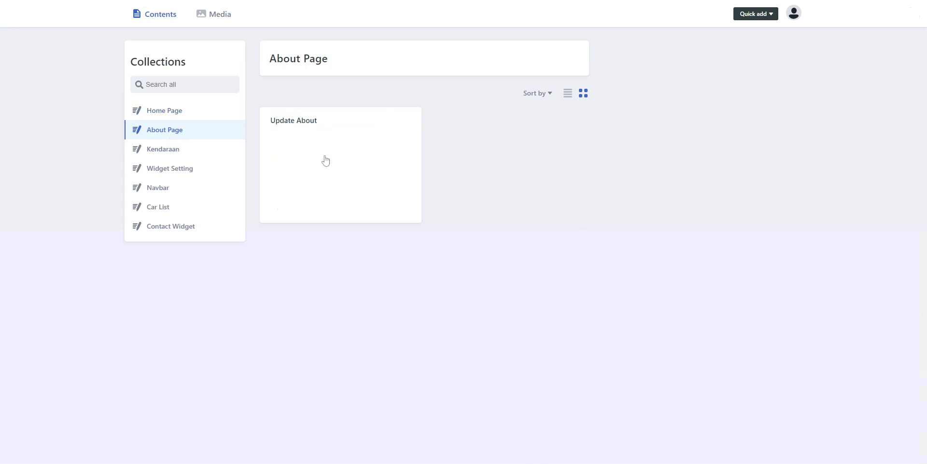
left_click(326, 170)
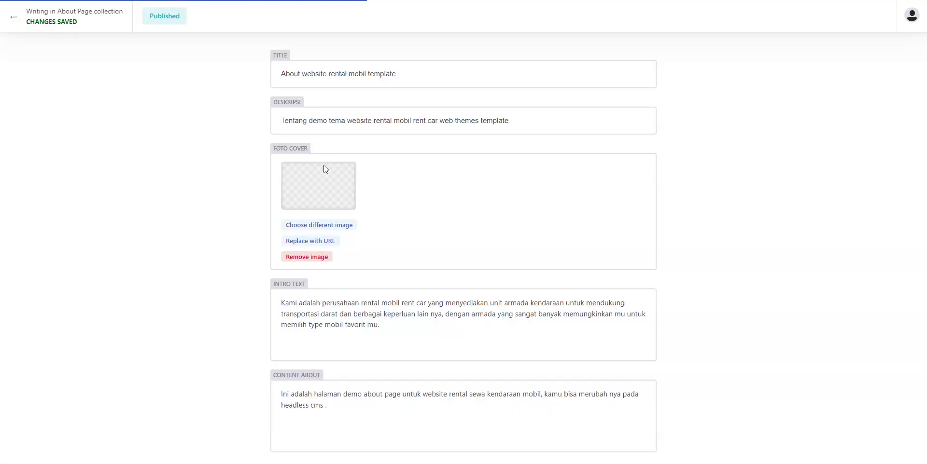
left_click_drag(399, 74, 204, 75)
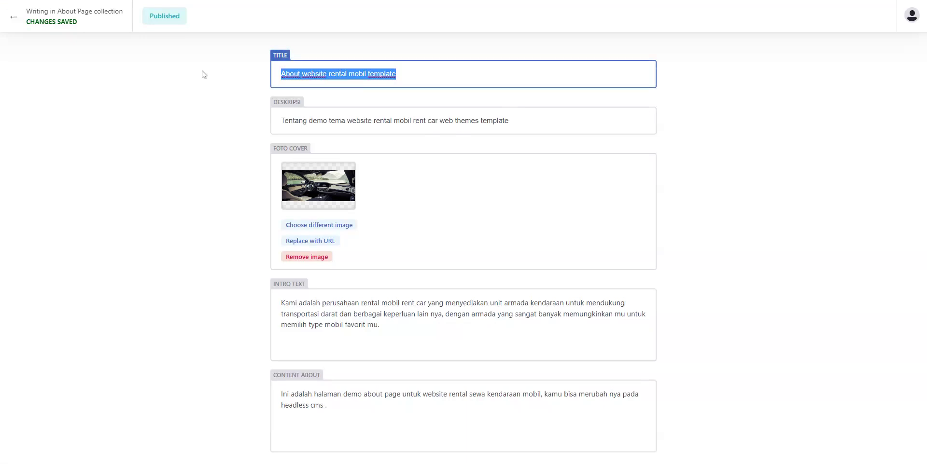
left_click(191, 106)
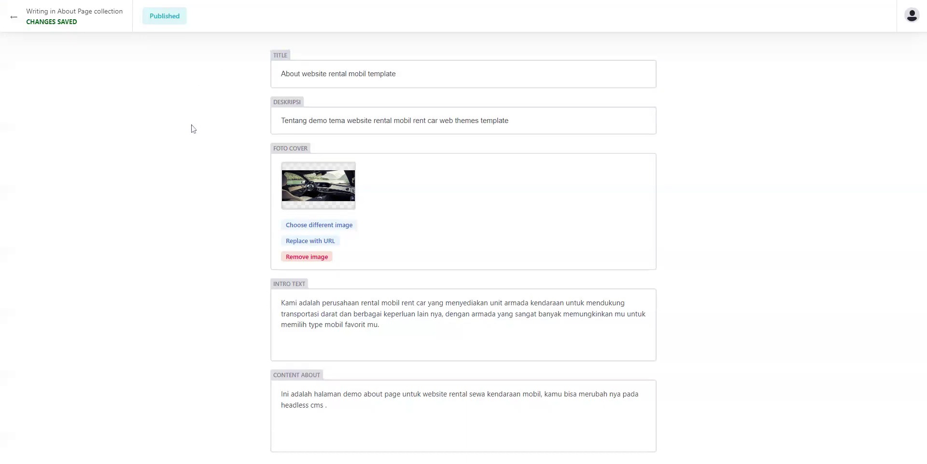
left_click_drag(379, 324, 288, 303)
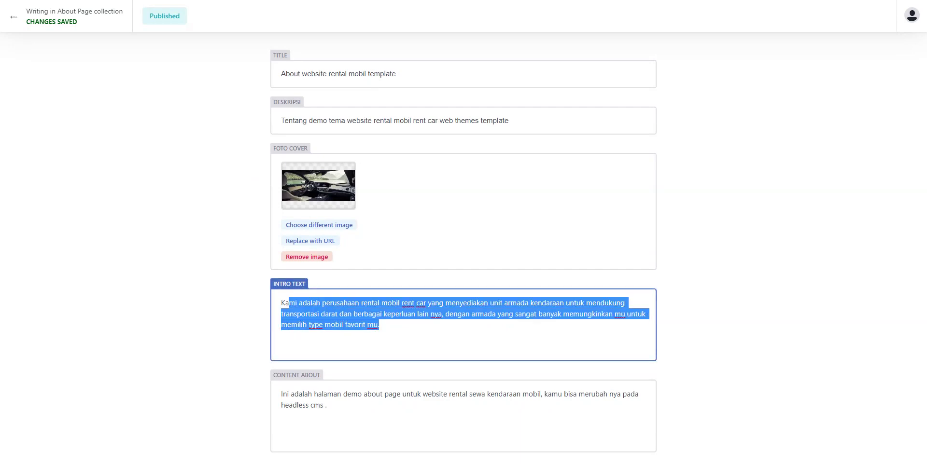
left_click(312, 405)
key("shift+Tab")
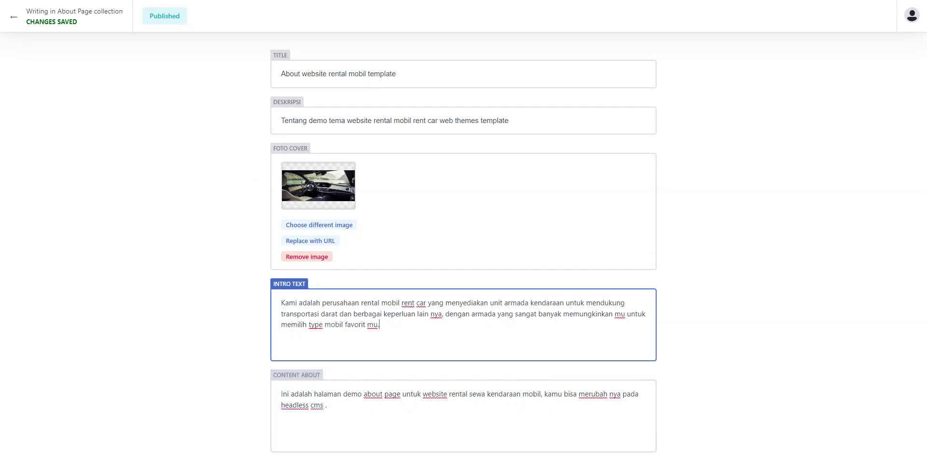
left_click(696, 315)
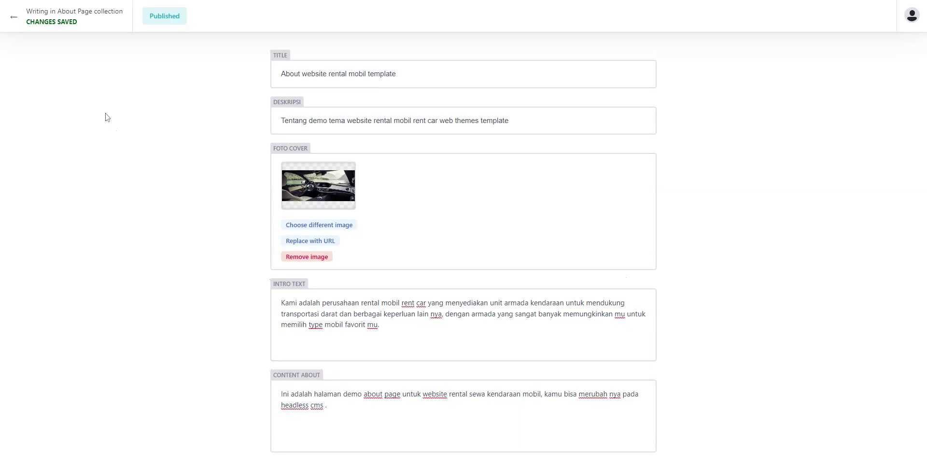
left_click(14, 17)
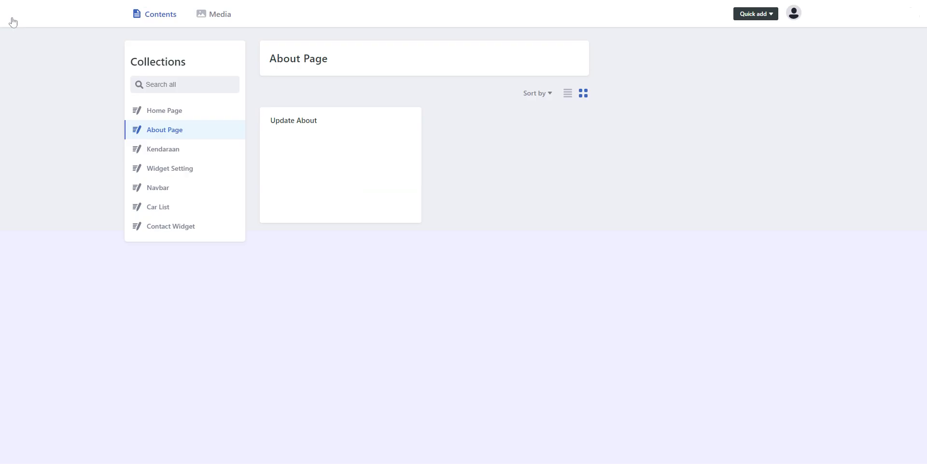
Open the Agya entry of the Kendaraan collection and examine its title, description, cover and publish date fields.
left_click(156, 151)
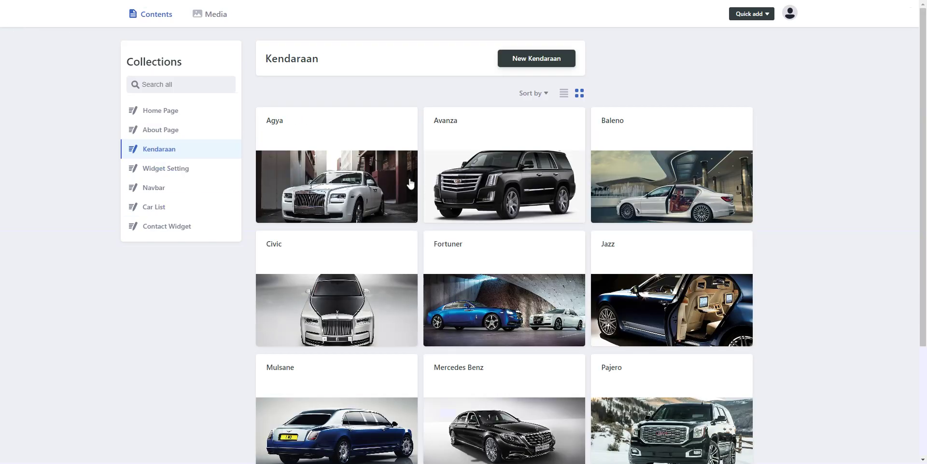
left_click(379, 187)
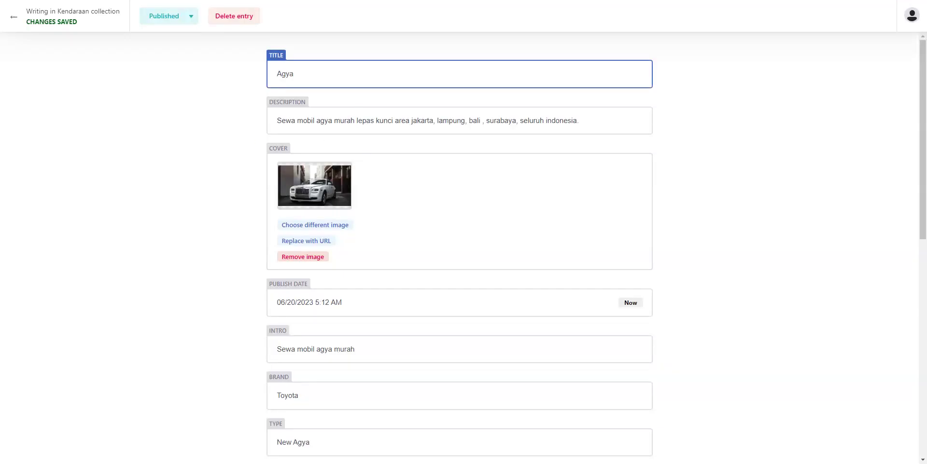
left_click(351, 120)
left_click(385, 165)
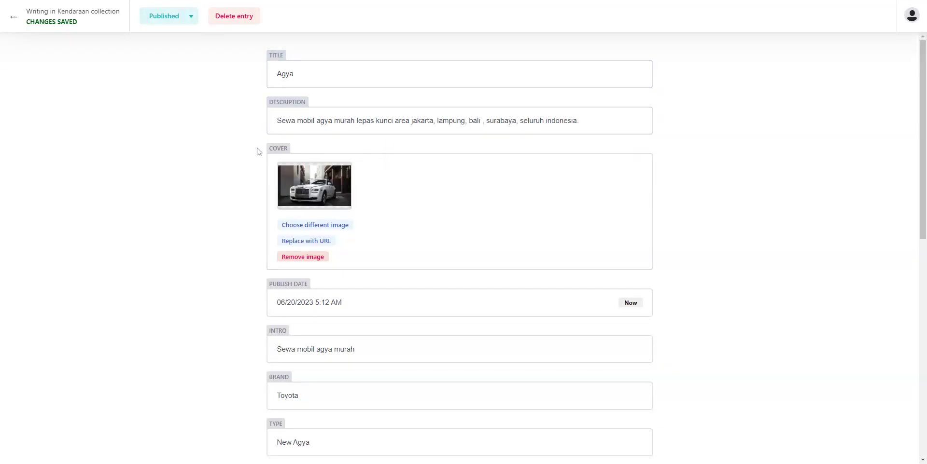
scroll(291, 153, "down", 3)
left_click(290, 152)
left_click(424, 177)
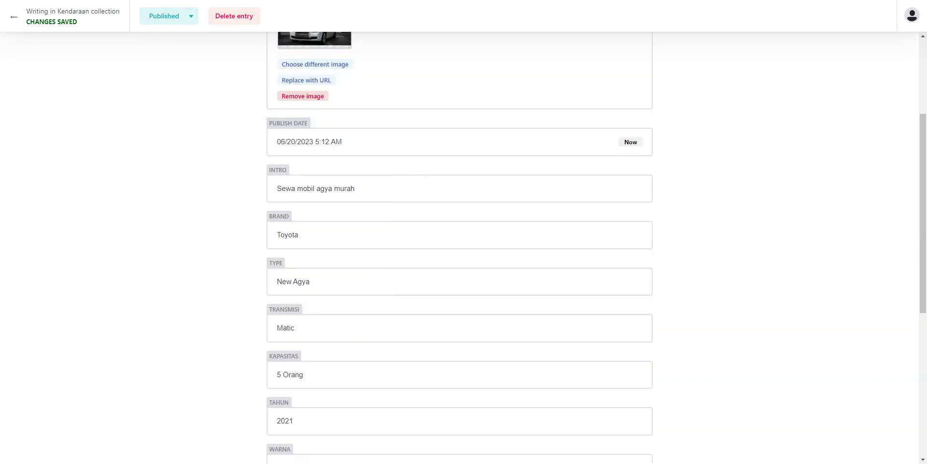
Go through the Agya vehicle fields from brand and type to rental price and rental duration.
left_click(298, 236)
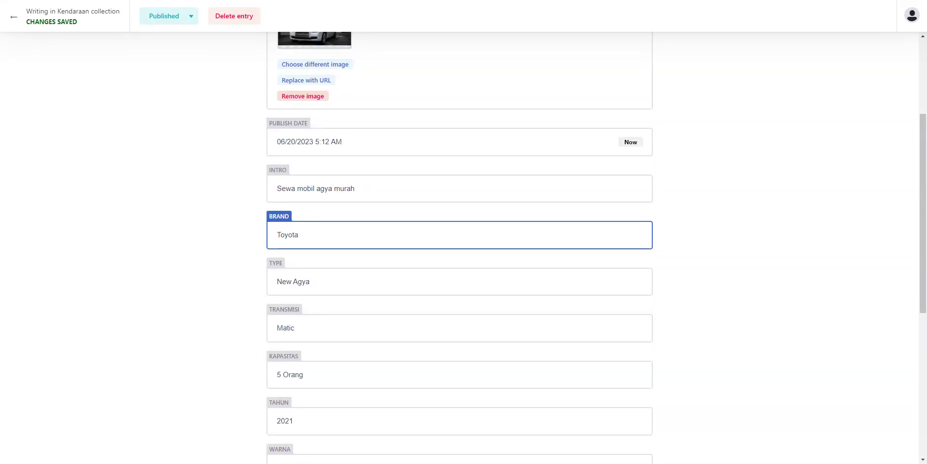
left_click(310, 282)
scroll(459, 290, "down", 6)
scroll(459, 289, "up", 3)
key("Tab")
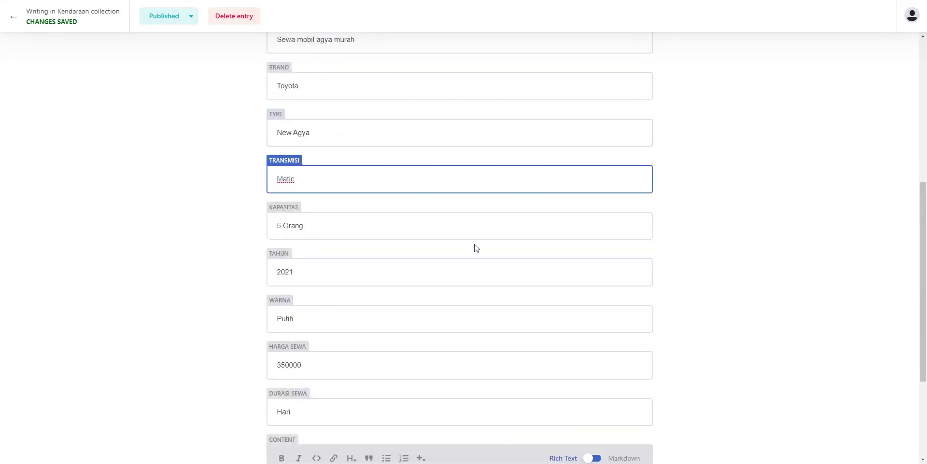
key("Tab")
key("Tab")
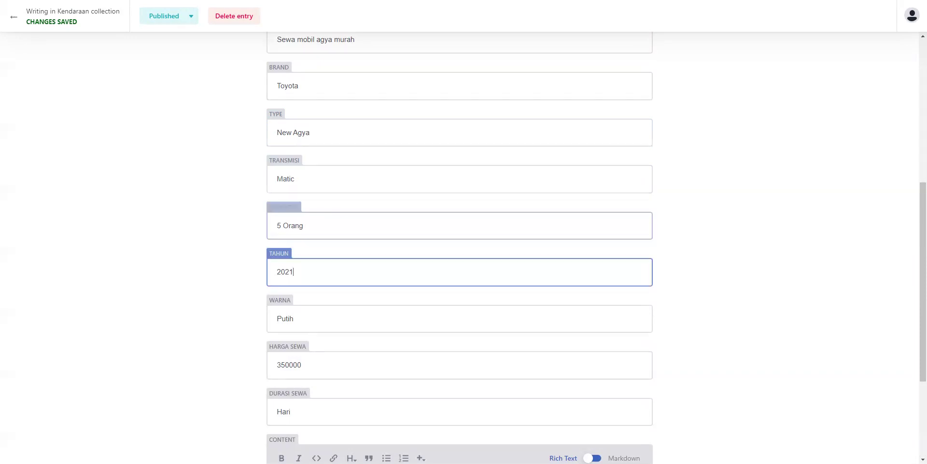
key("Tab")
key("Tab")
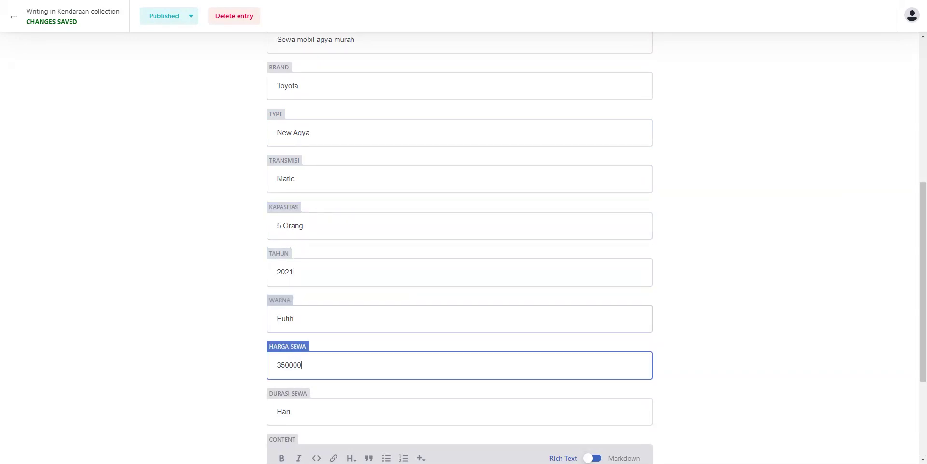
key("Tab")
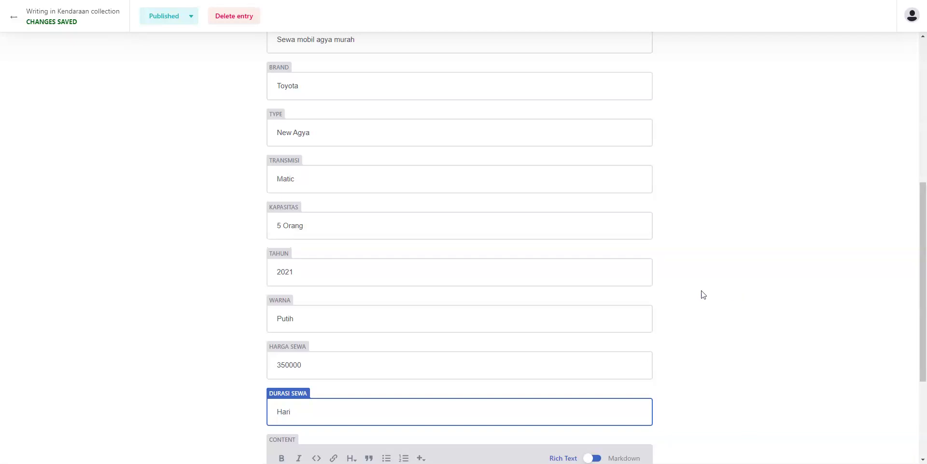
View the Agya content field as Markdown and as rich text, and return to the Kendaraan collection.
scroll(732, 295, "down", 3)
key("Tab")
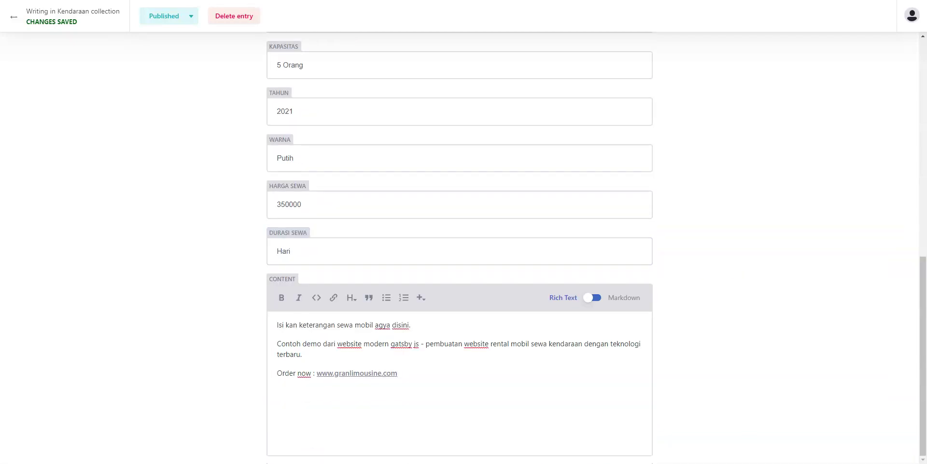
left_click(592, 304)
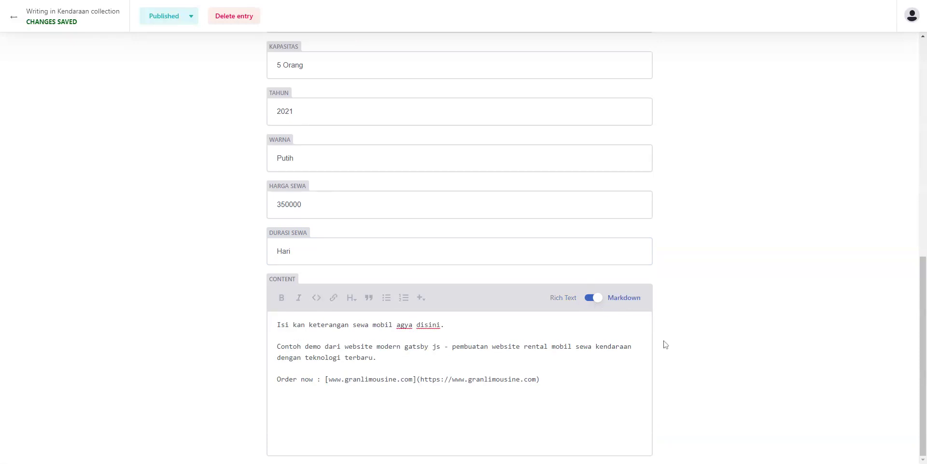
left_click(587, 299)
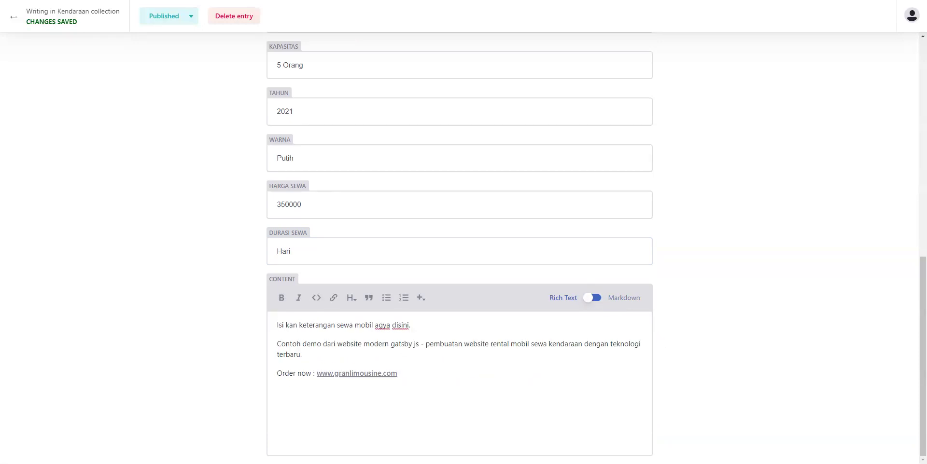
scroll(459, 306, "up", 10)
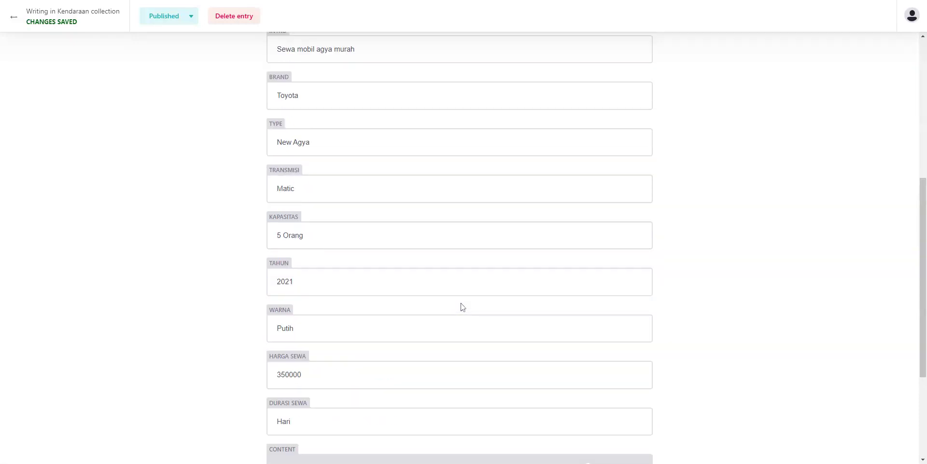
left_click(6, 21)
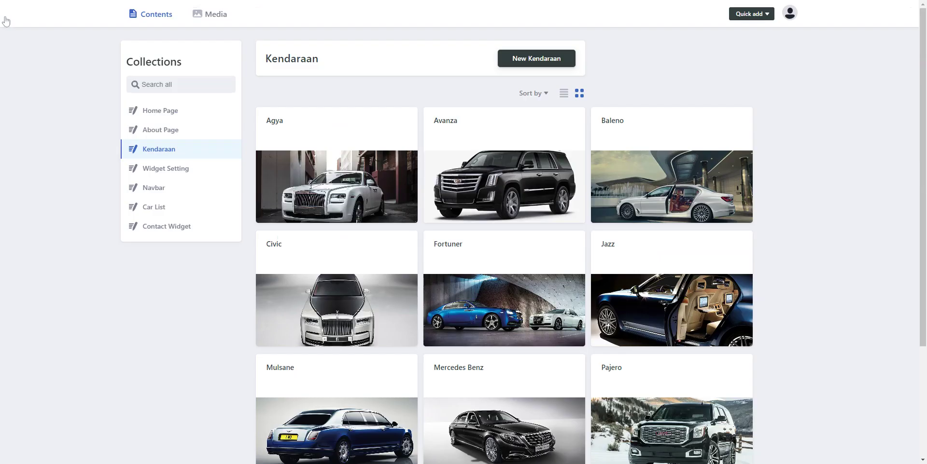
Open the Widget Setting entry and examine its Judul, Deskripsi, cover photo and contact fields.
left_click(174, 175)
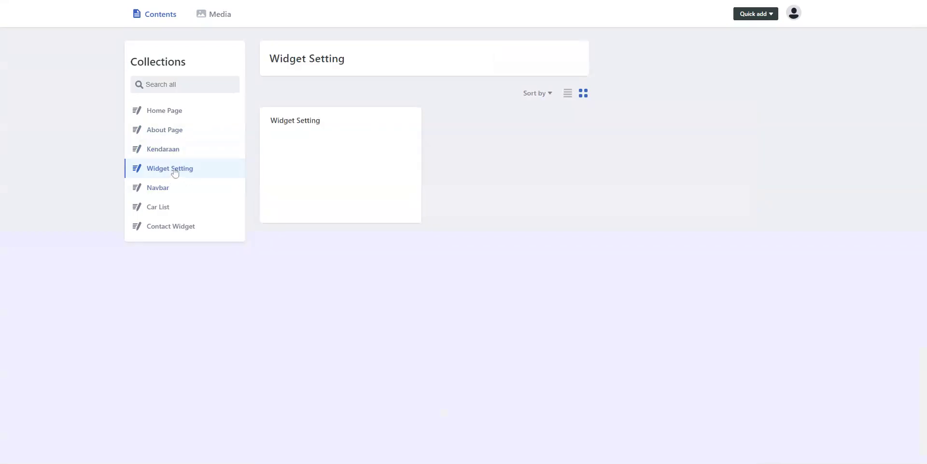
left_click(333, 175)
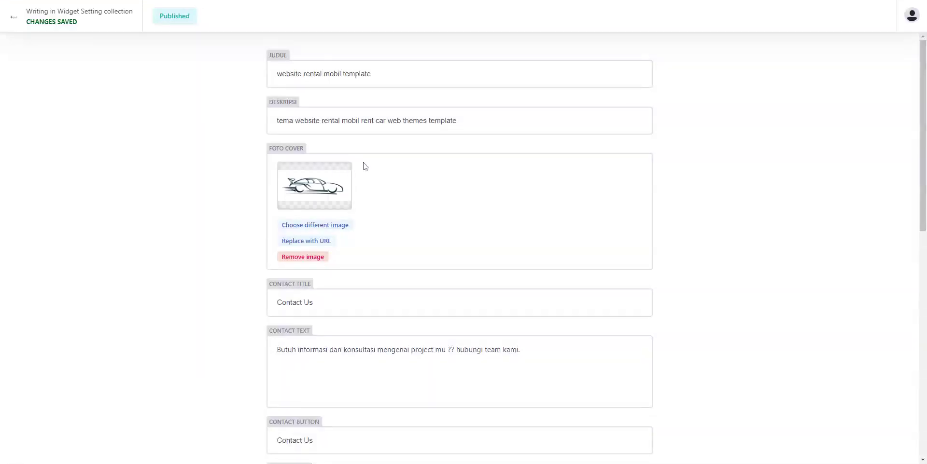
left_click(371, 74)
left_click(490, 122)
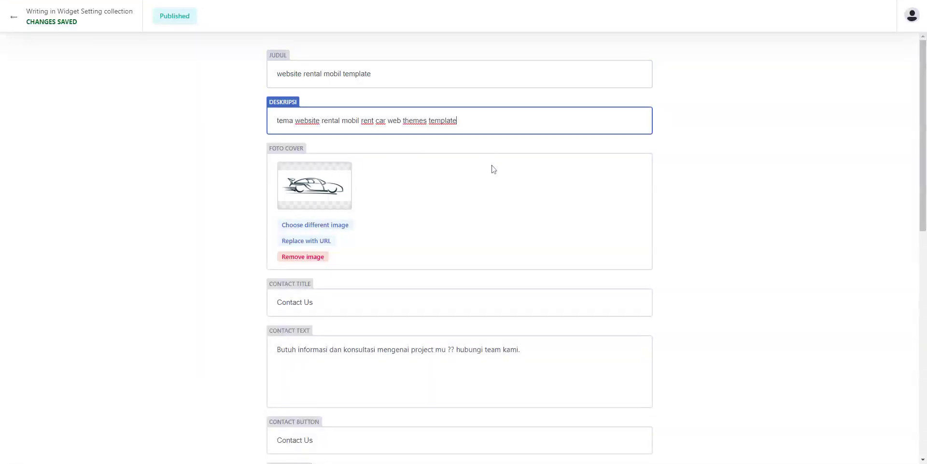
scroll(492, 183, "down", 3)
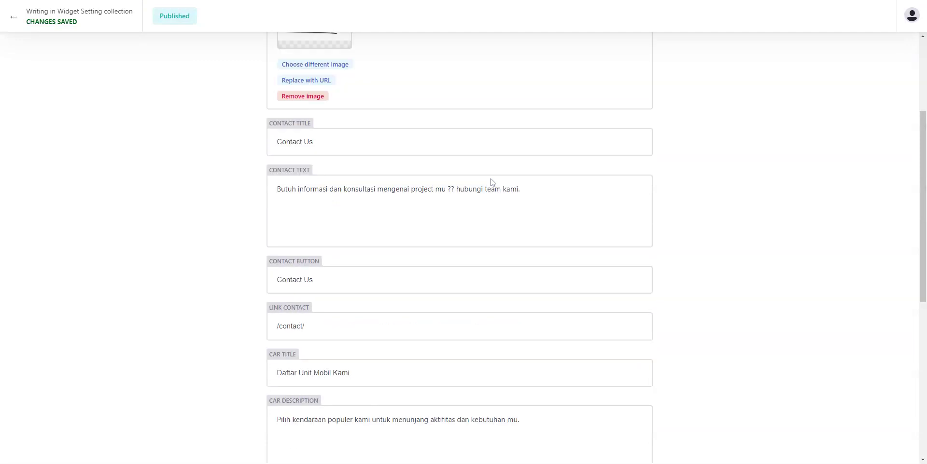
scroll(492, 183, "down", 3)
scroll(492, 183, "down", 3)
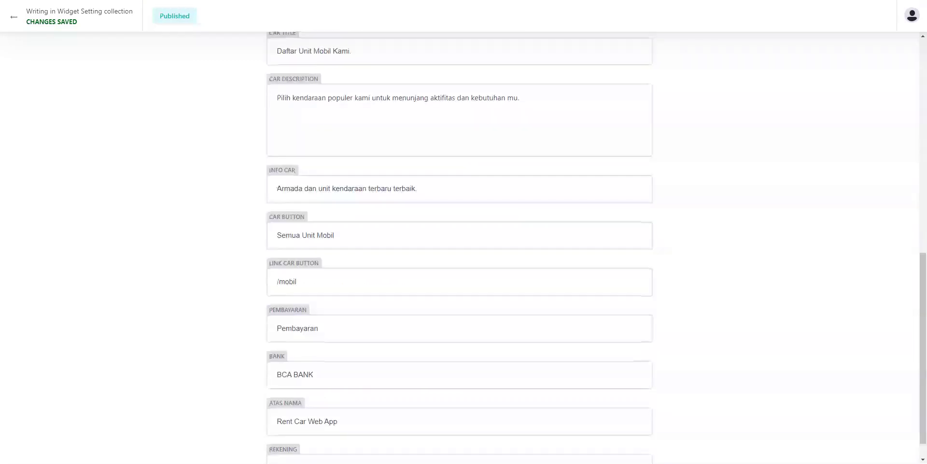
Examine the car description, car button, payment, bank and account fields of Widget Setting, and return to its collection.
left_click(521, 189)
left_click(512, 98)
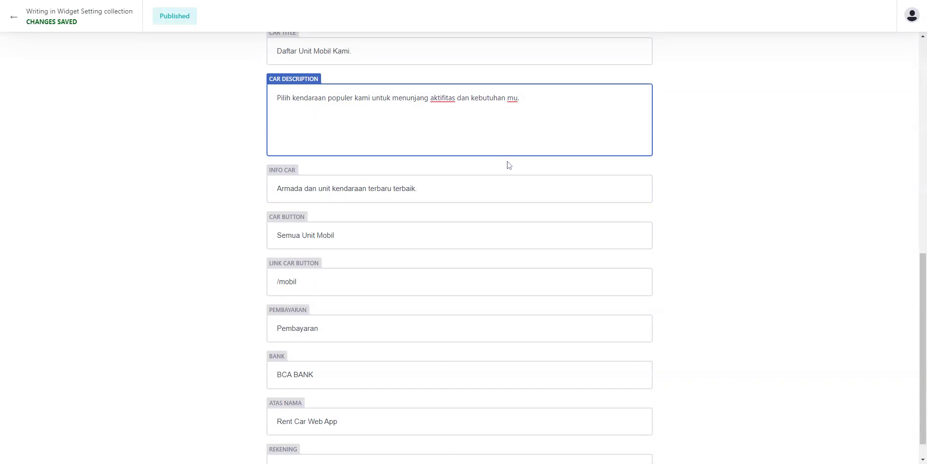
scroll(512, 121, "down", 1)
left_click(492, 202)
left_click(479, 234)
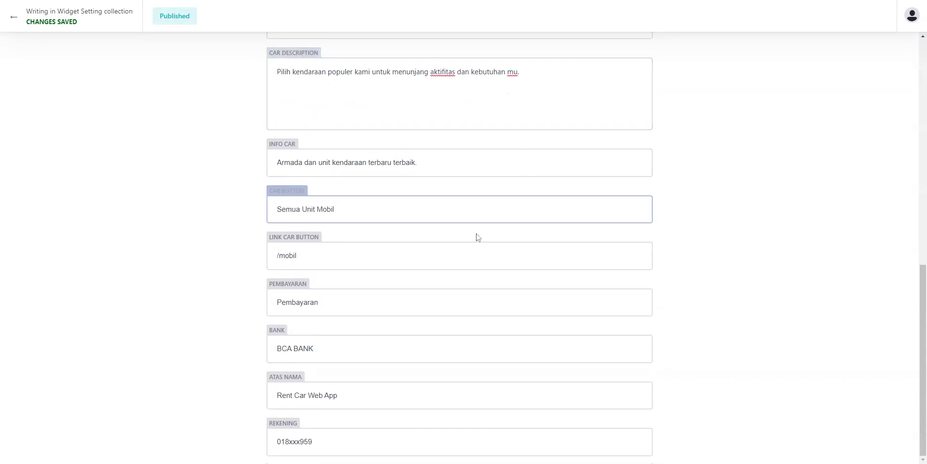
left_click(443, 295)
left_click(488, 354)
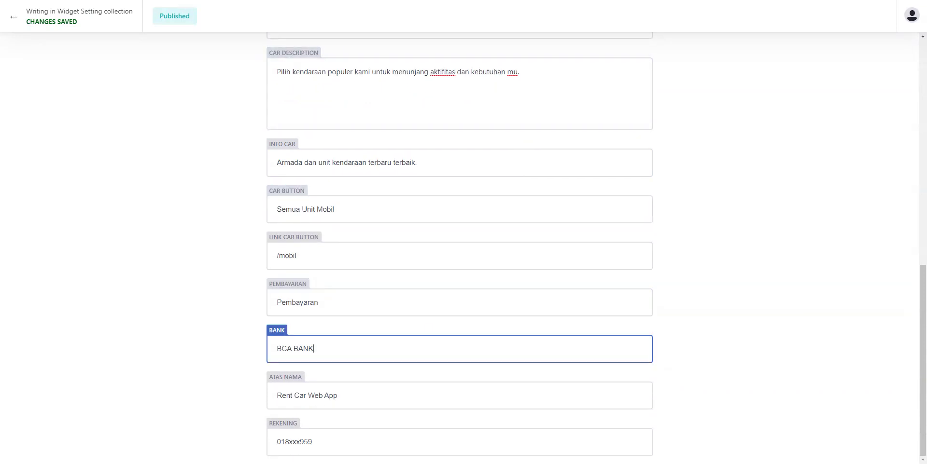
left_click(495, 401)
left_click(502, 432)
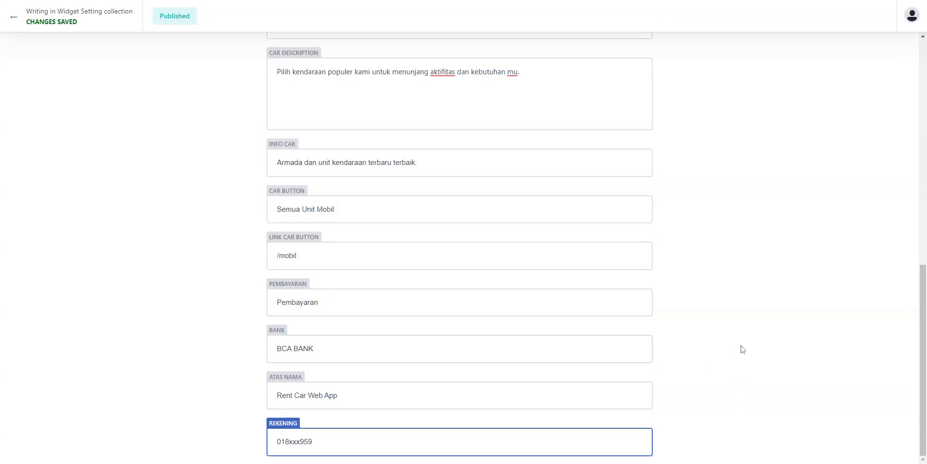
scroll(539, 240, "up", 10)
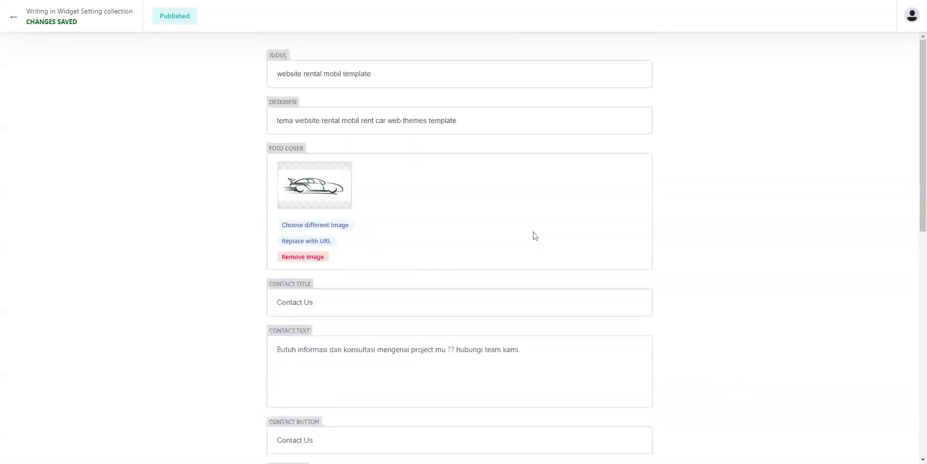
left_click(13, 17)
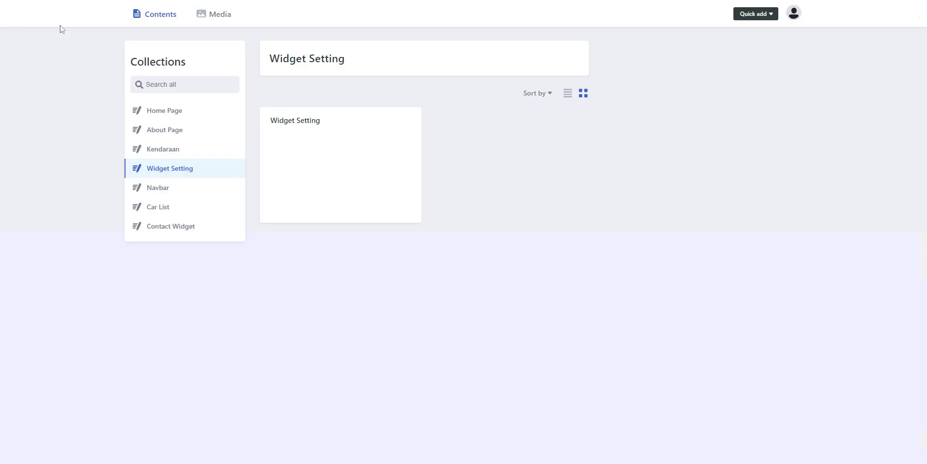
Open the Navbar Setting entry, examine the menu name and link URL of its menu items, and return to its collection.
left_click(176, 191)
left_click(335, 179)
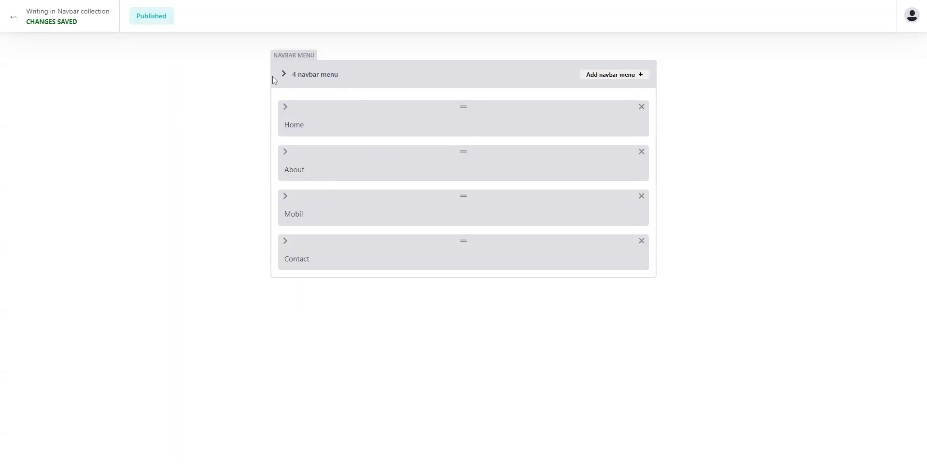
left_click(285, 106)
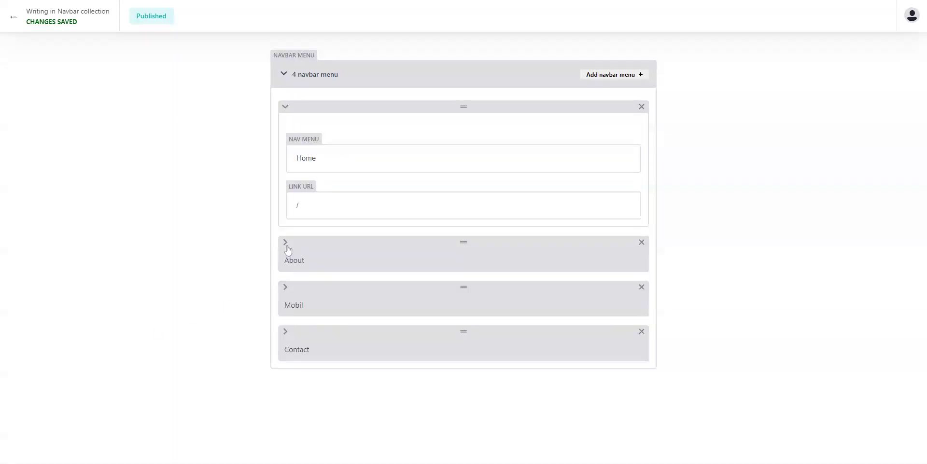
left_click(285, 243)
left_click(309, 338)
left_click(309, 290)
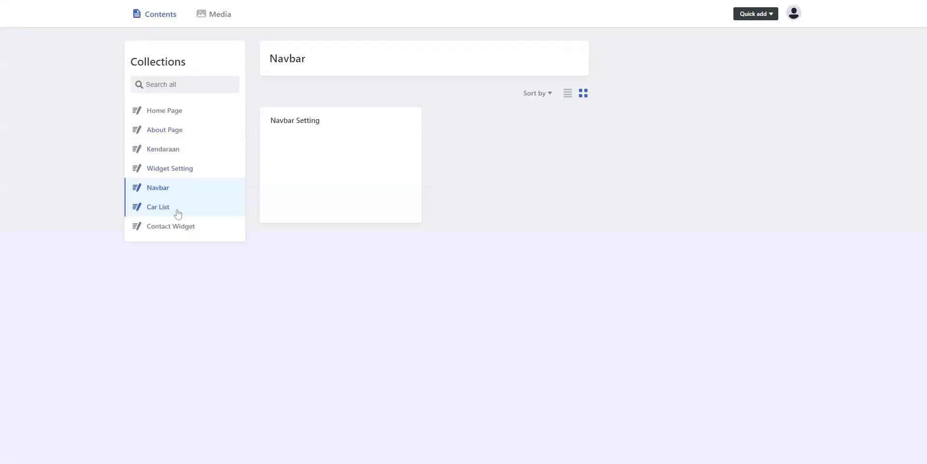
Open the Car List Setting entry and examine the photo and link URL of its first two car displays, and leave the entry.
left_click(179, 214)
left_click(297, 173)
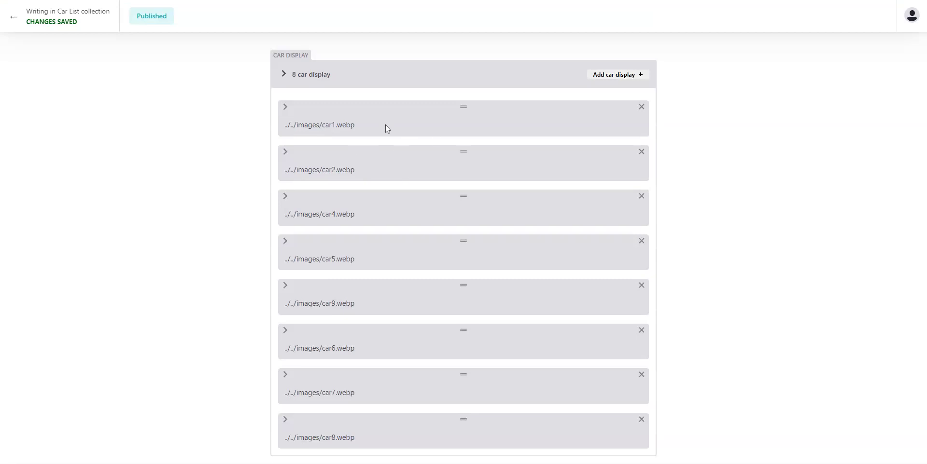
left_click(285, 107)
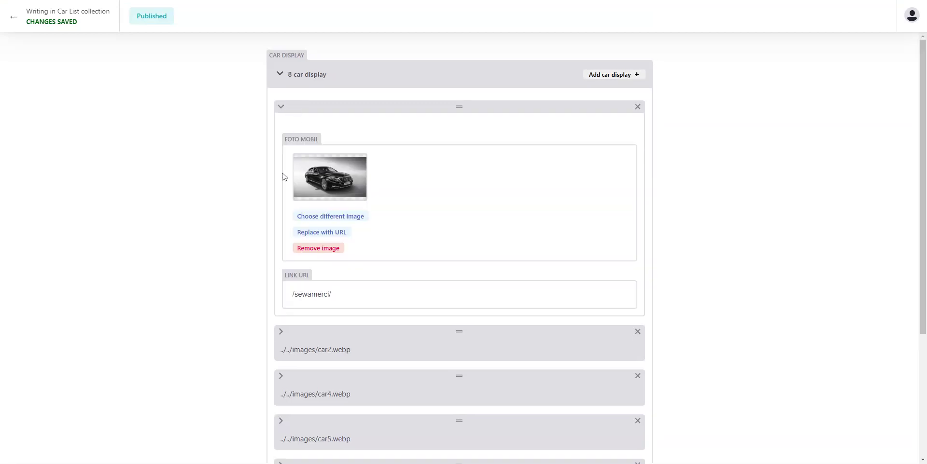
left_click(280, 331)
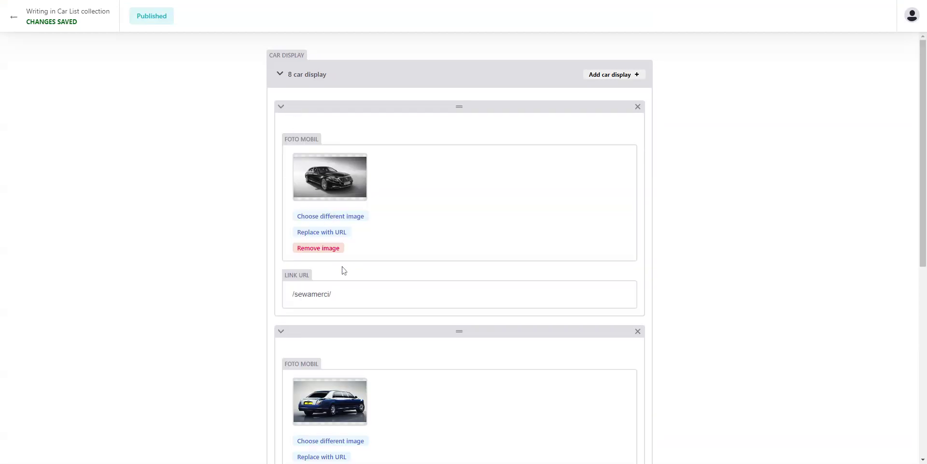
scroll(343, 270, "down", 3)
left_click(531, 359)
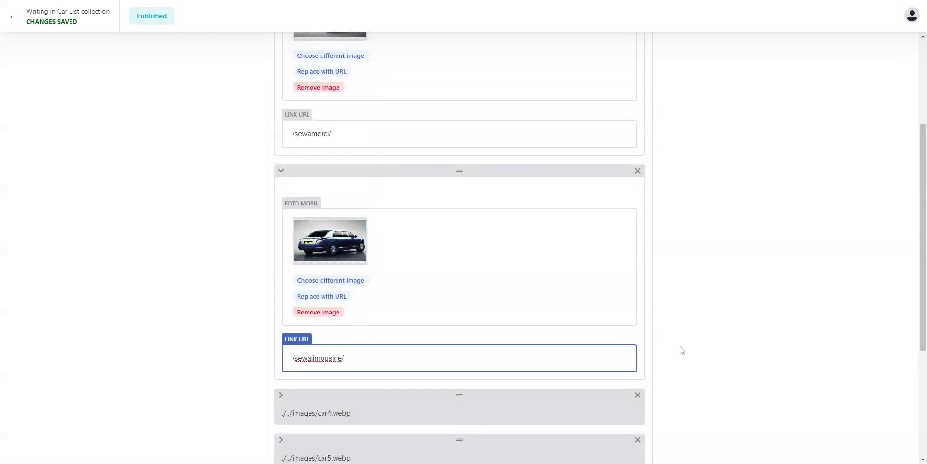
scroll(404, 199, "up", 3)
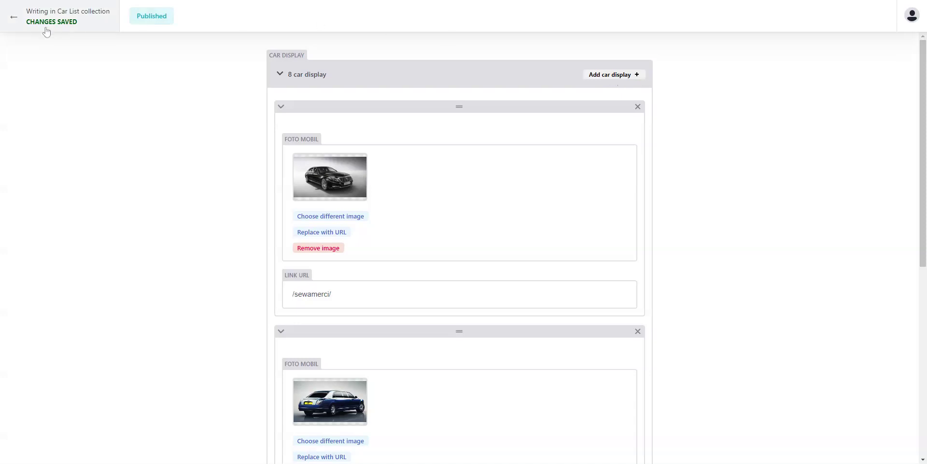
left_click(15, 18)
Open the Contact Setting entry in the Contact Widget collection and examine the name and link URL of the Call item.
left_click(170, 229)
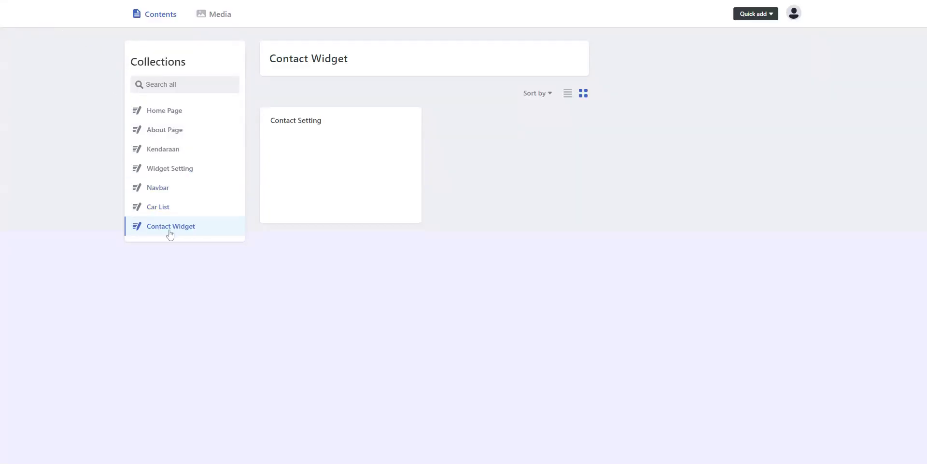
left_click(330, 192)
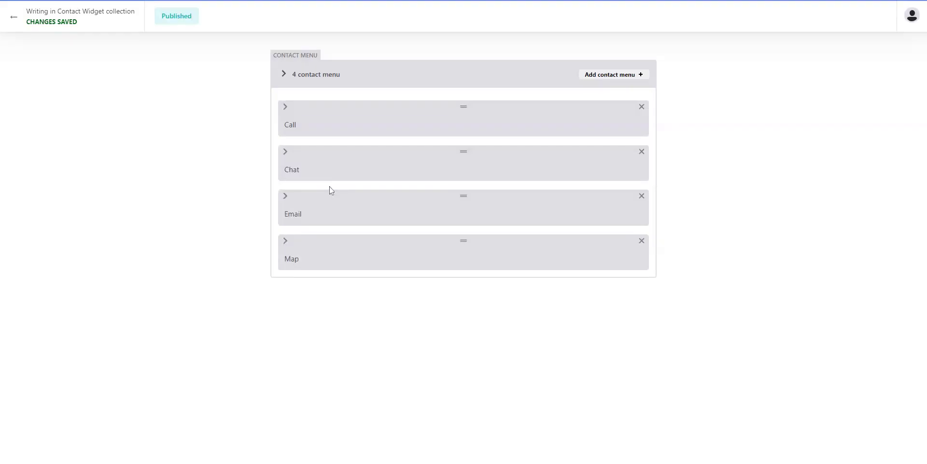
left_click(291, 117)
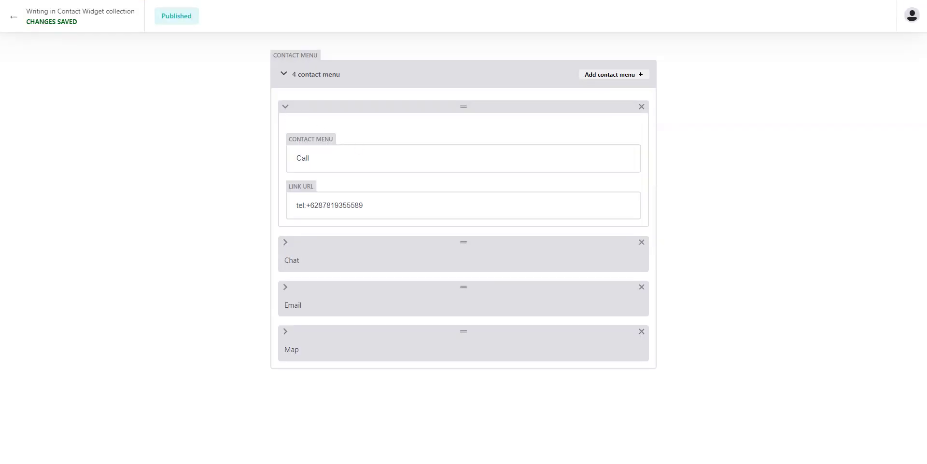
left_click(309, 158)
key("Tab")
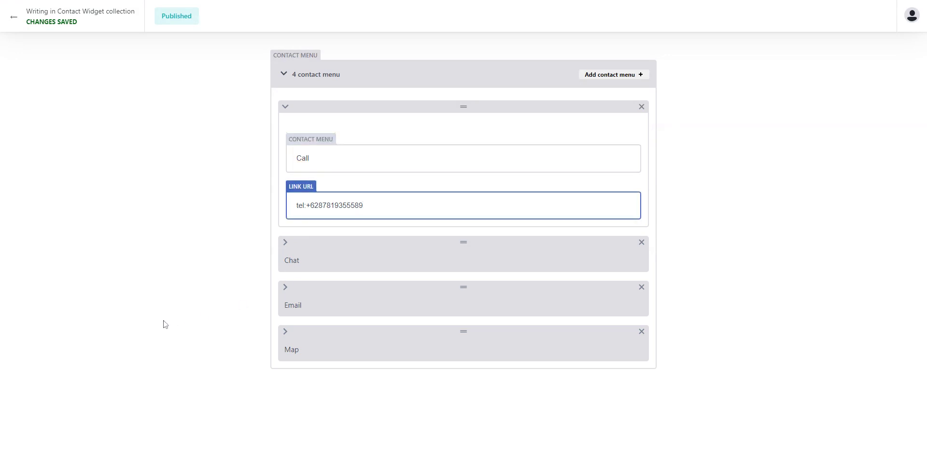
Examine the name and link URL of the Chat and Email contact items, and return to the Contact Widget collection.
left_click(286, 251)
key("Tab")
key("Tab")
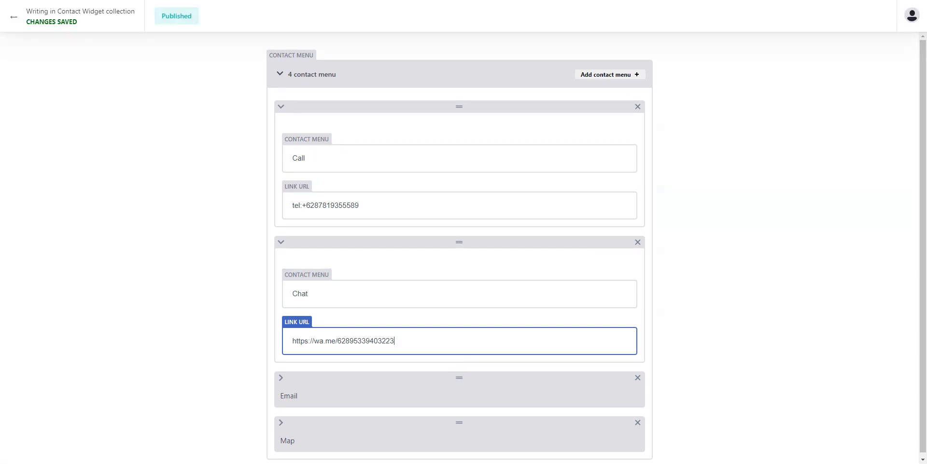
left_click(281, 243)
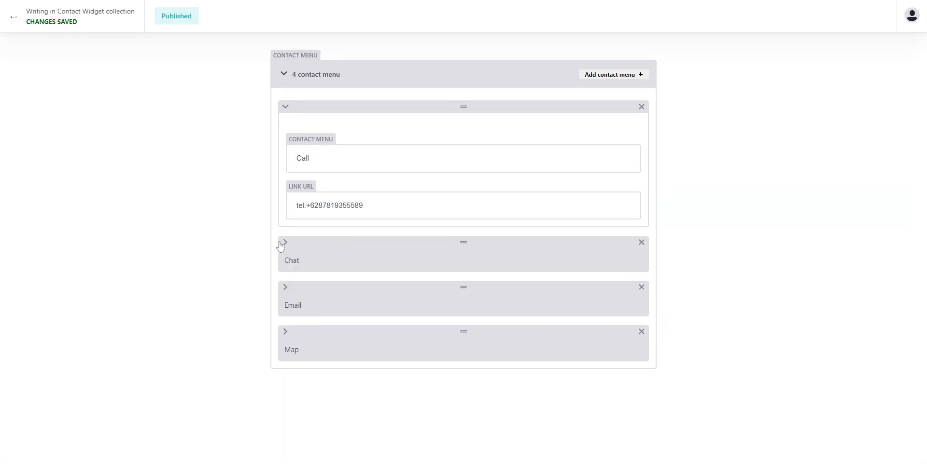
left_click(284, 289)
key("Tab")
key("Tab")
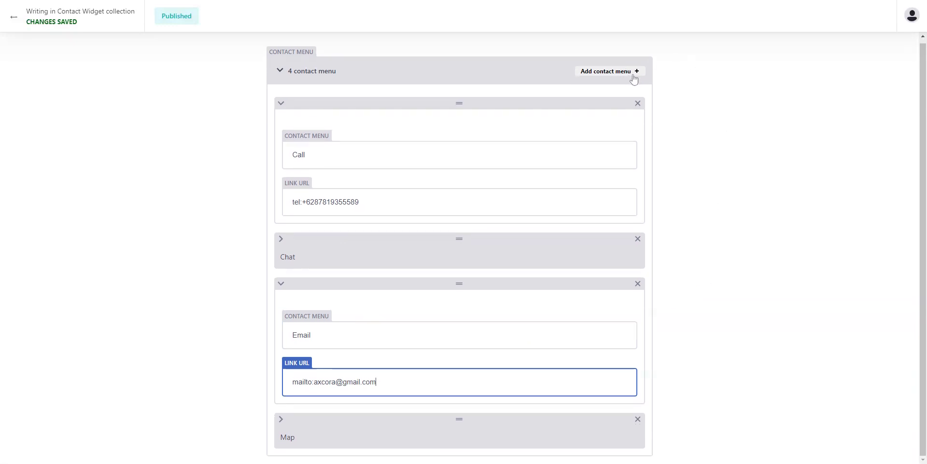
left_click(735, 153)
left_click(15, 20)
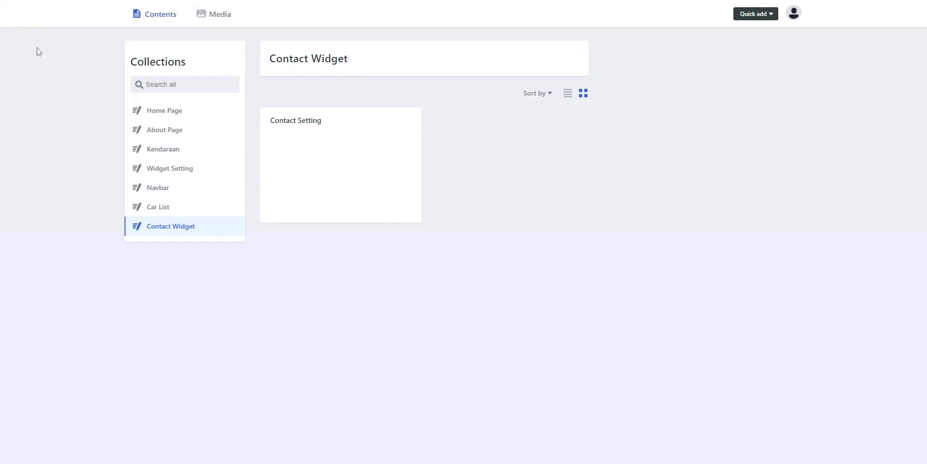
Go back through the collections from Car List up to Home Page, and return to the Kendaraan collection.
left_click(193, 209)
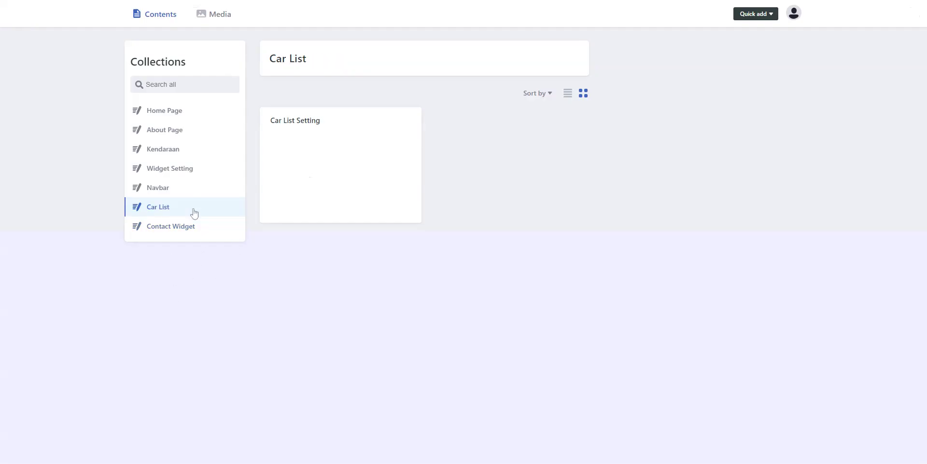
left_click(193, 196)
left_click(190, 173)
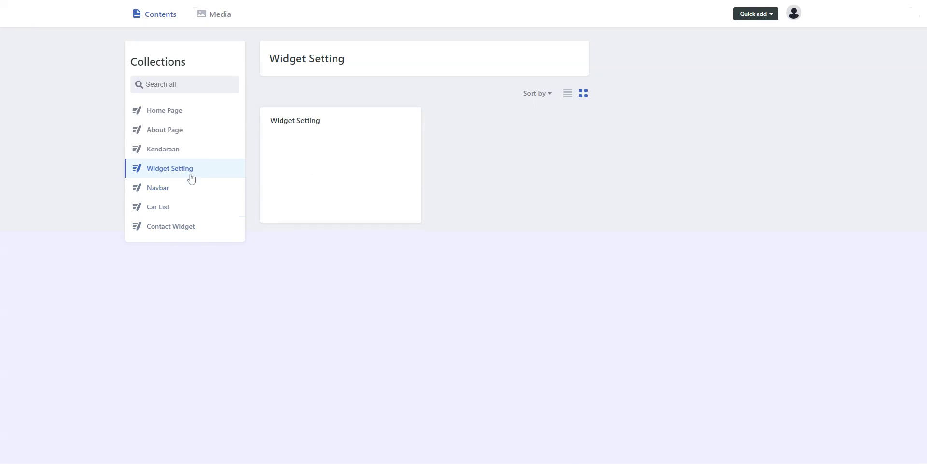
left_click(184, 154)
left_click(194, 139)
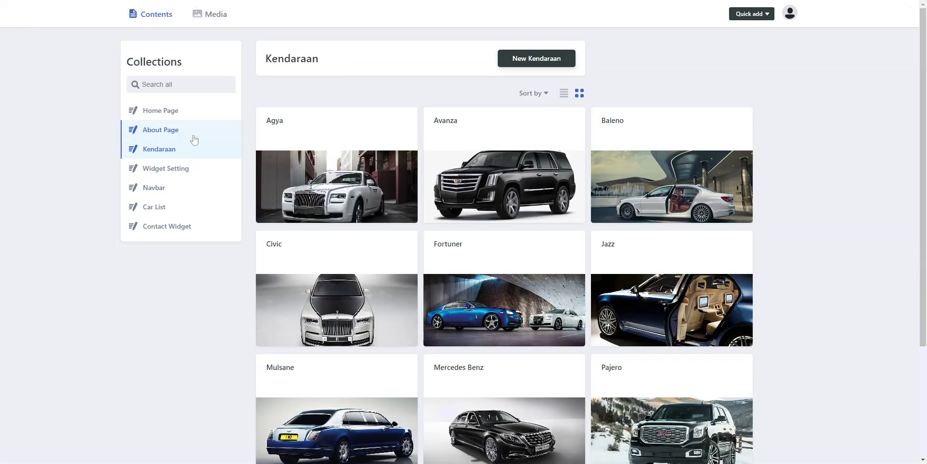
left_click(187, 113)
left_click(194, 167)
left_click(190, 153)
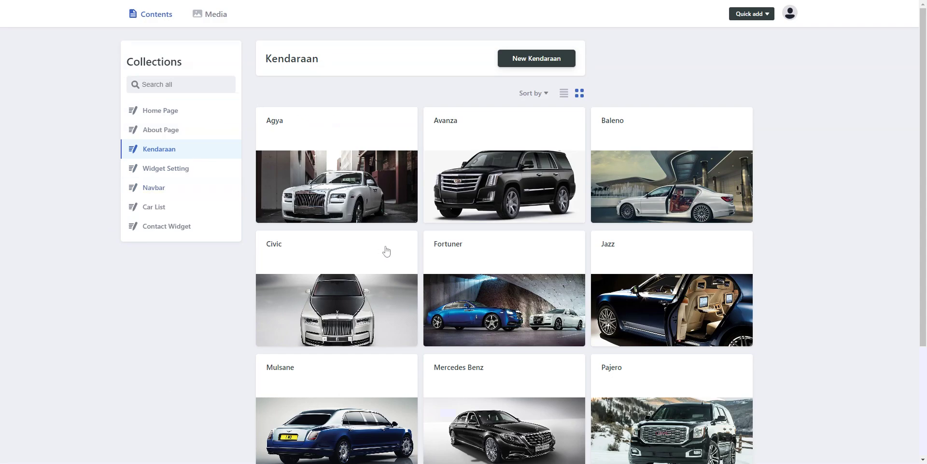
Look over the Kendaraan vehicles, open the Baleno entry and examine its fields from description to type.
scroll(383, 251, "down", 3)
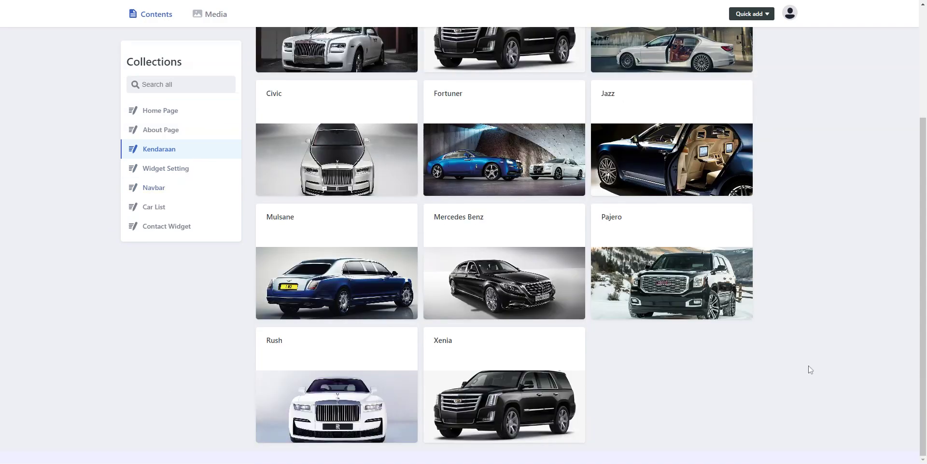
scroll(740, 323, "up", 3)
left_click(693, 217)
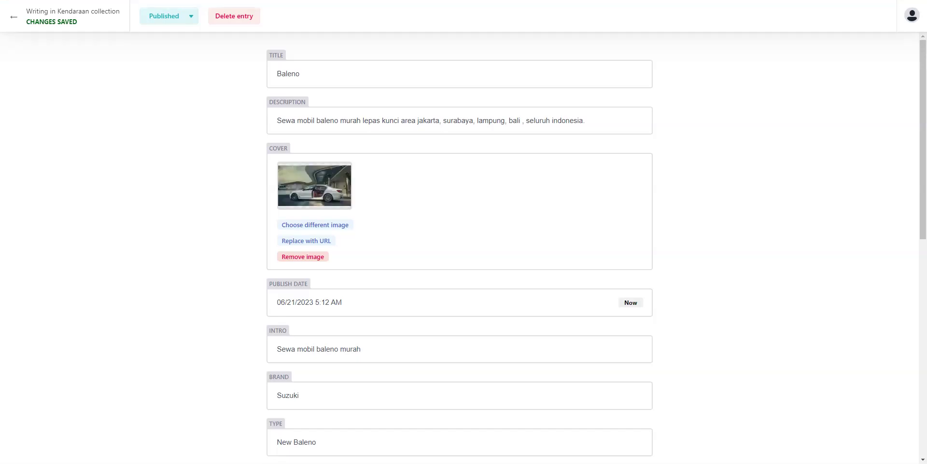
left_click(440, 120)
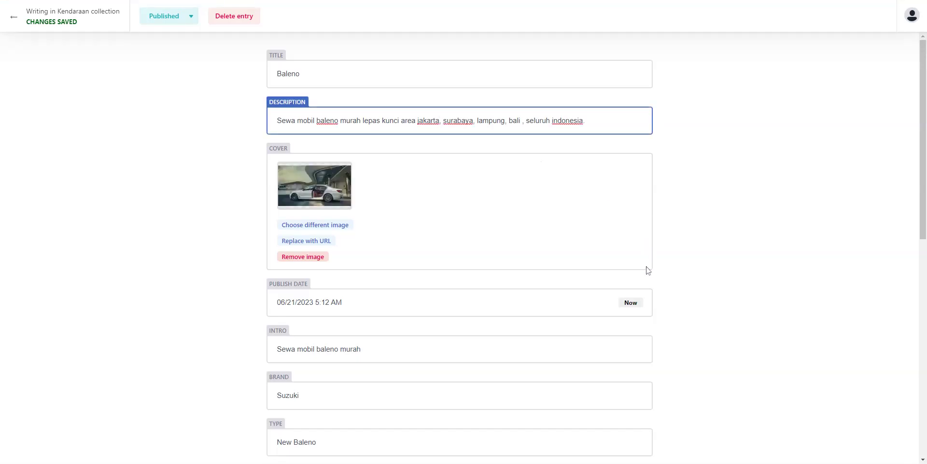
type(",")
scroll(399, 330, "down", 3)
left_click(362, 188)
left_click(300, 234)
key("Tab")
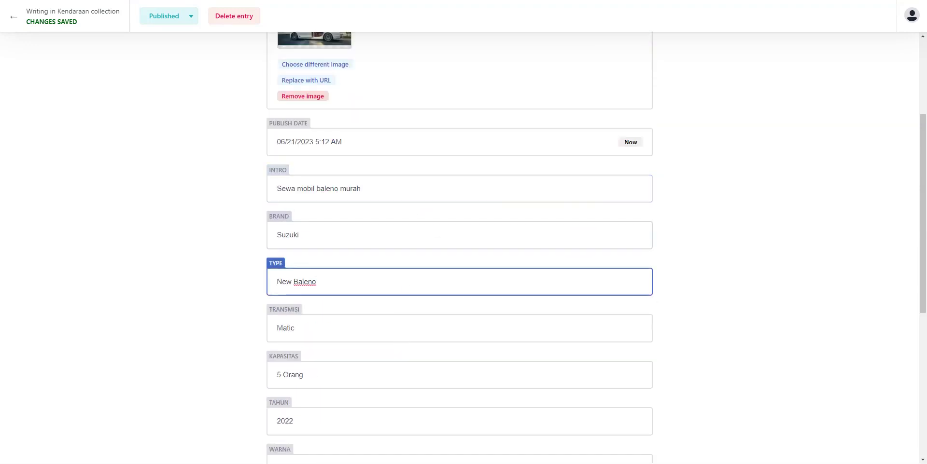
Go through the remaining Baleno fields from Transmisi and Tahun to Durasi Sewa and the content text.
key("Tab")
scroll(431, 123, "down", 5)
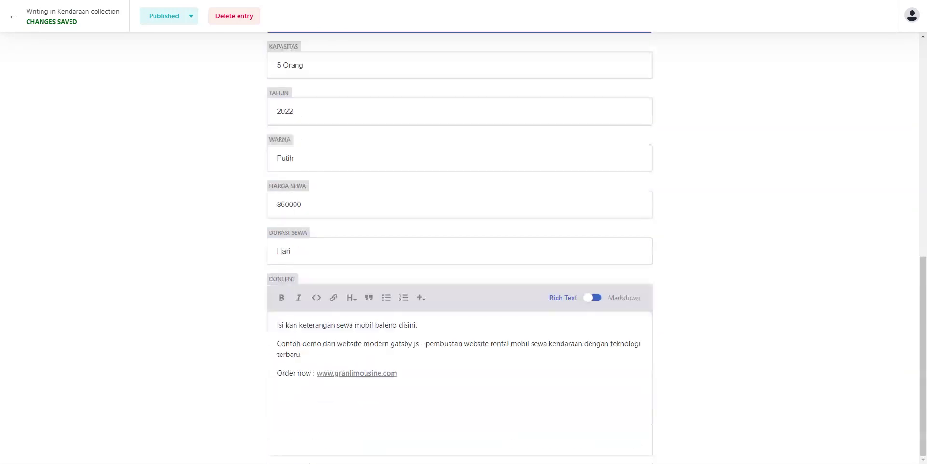
key("Tab")
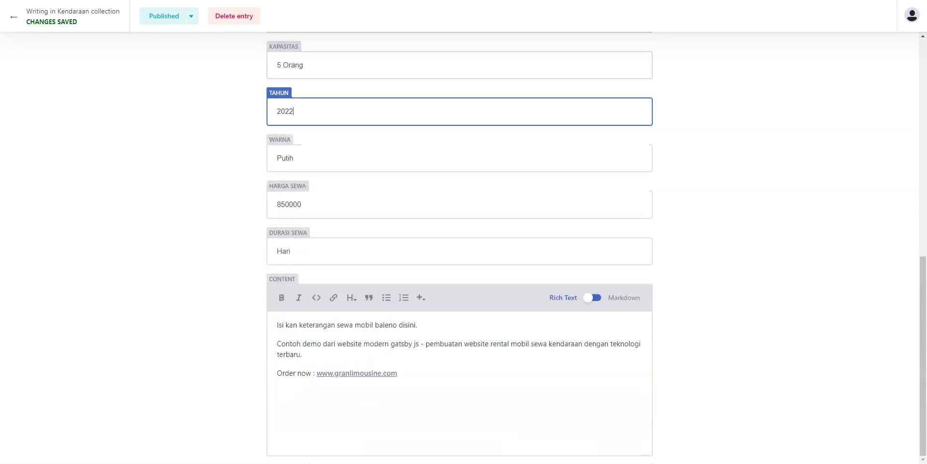
key("Tab")
key("Tab")
key("Tab")
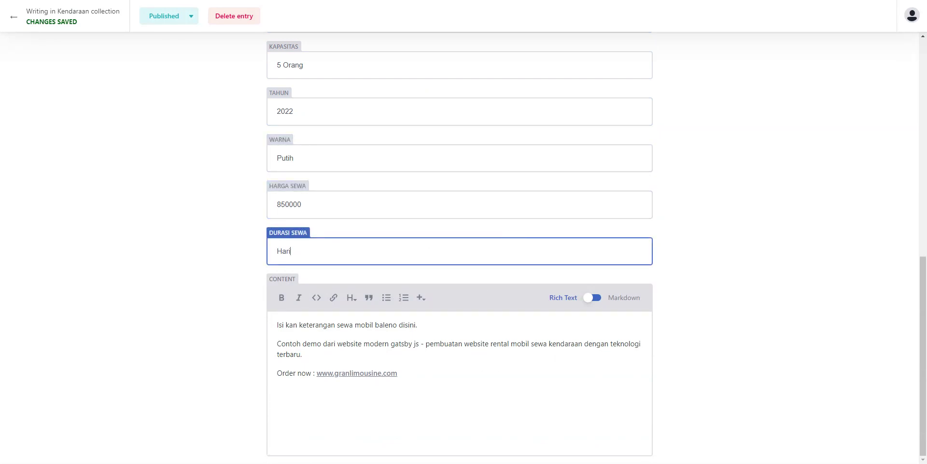
key("Tab")
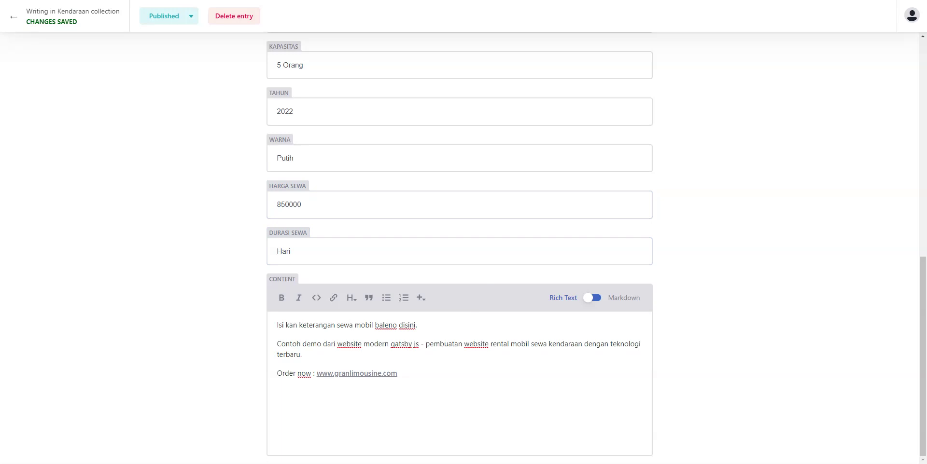
Show the publishing options of the Baleno entry, close them and return to the Kendaraan collection.
scroll(459, 241, "up", 10)
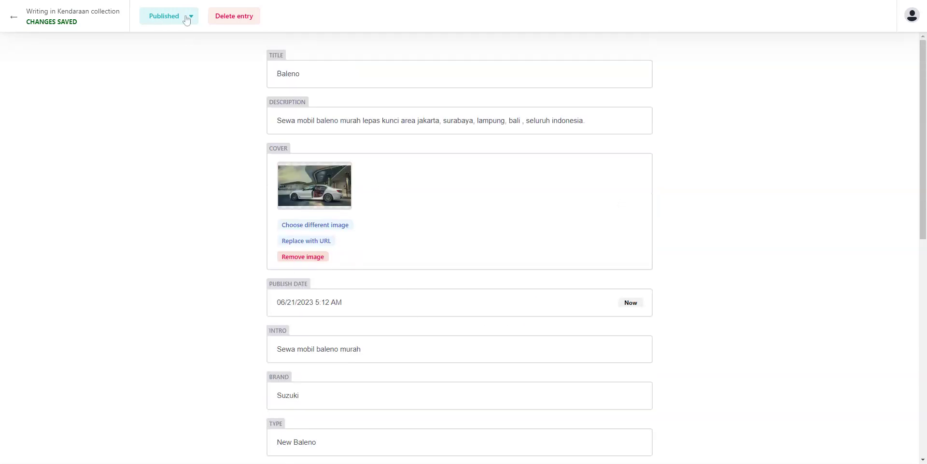
left_click(168, 19)
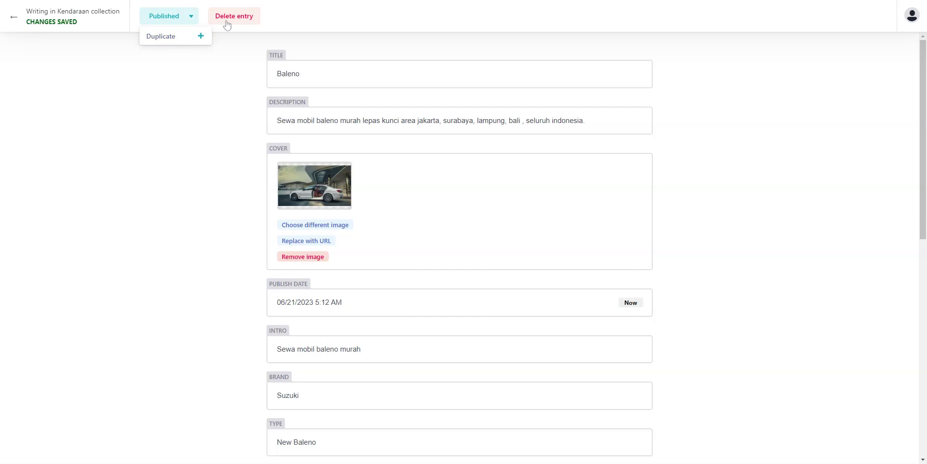
left_click(254, 129)
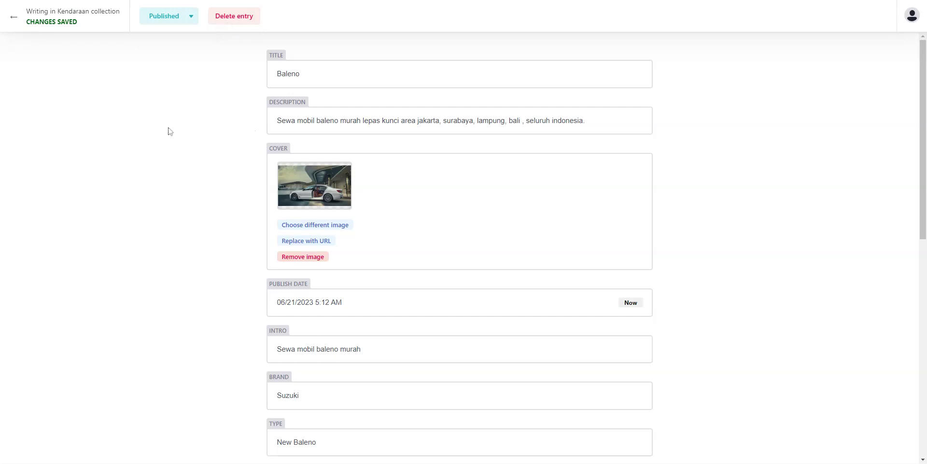
left_click(13, 16)
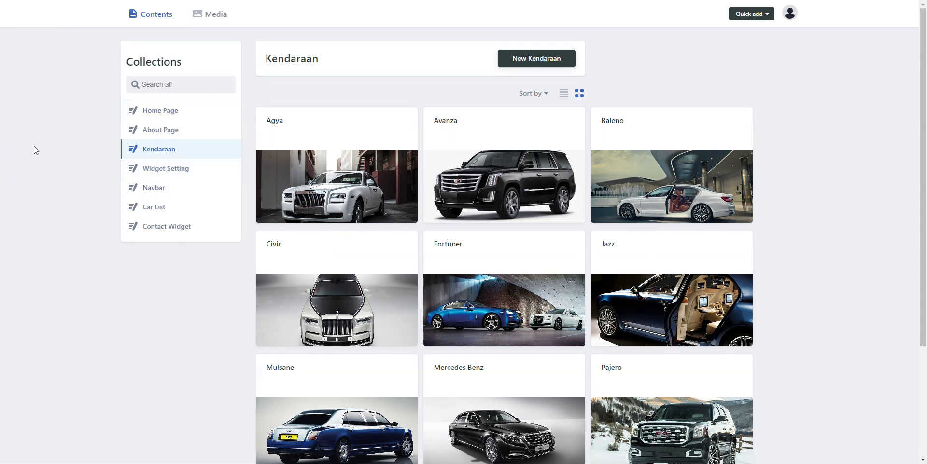
Open the media library and browse through its uploaded image assets.
left_click(199, 15)
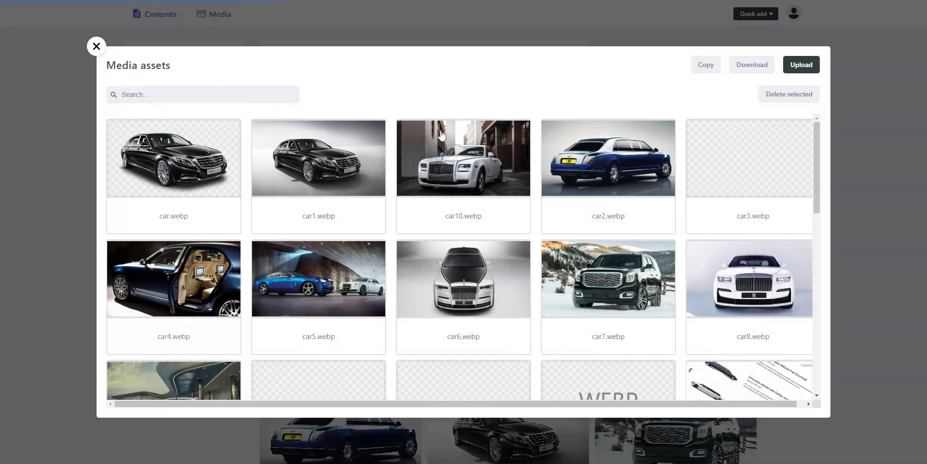
scroll(502, 196, "down", 15)
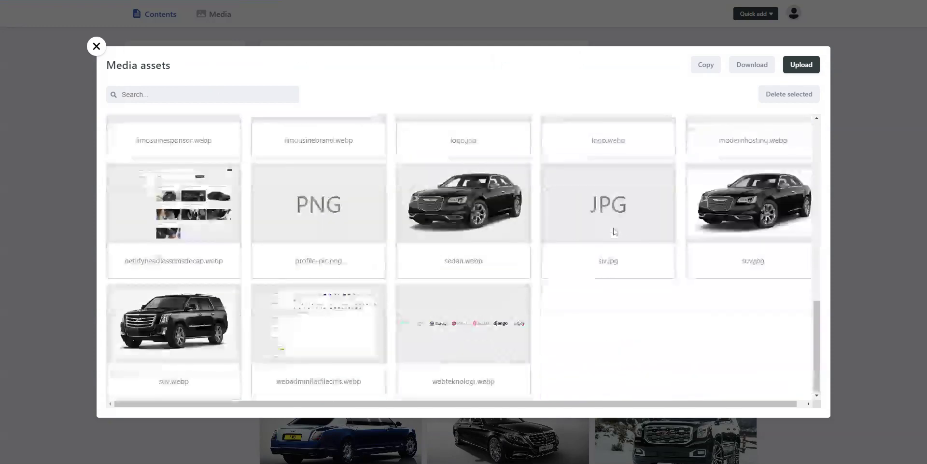
scroll(579, 261, "up", 8)
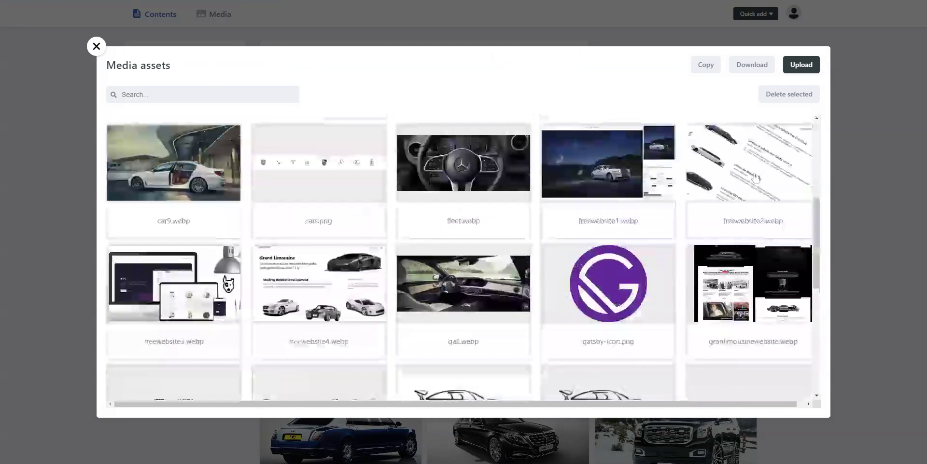
Look back over the first media assets, close the library and show the Home Page collection.
scroll(756, 179, "up", 3)
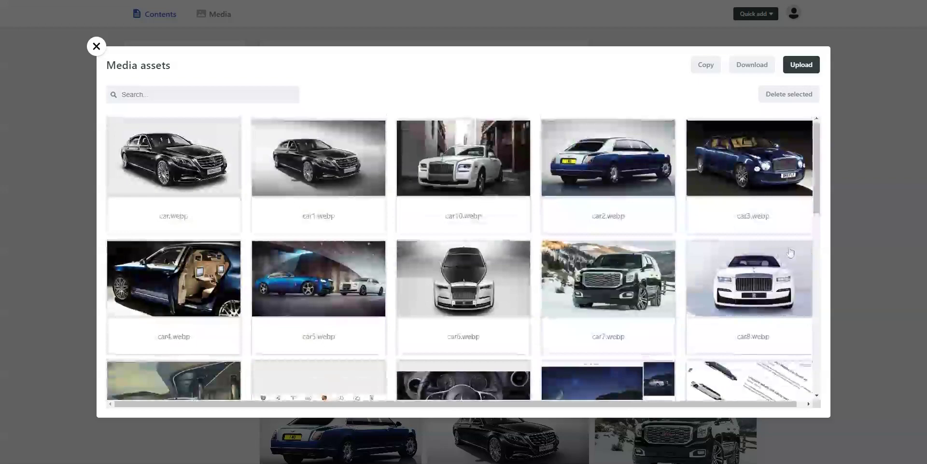
left_click(99, 48)
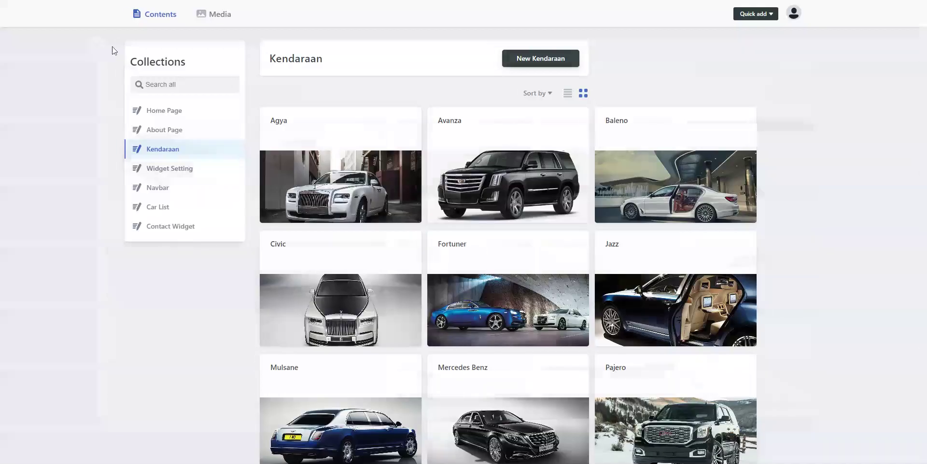
left_click(162, 22)
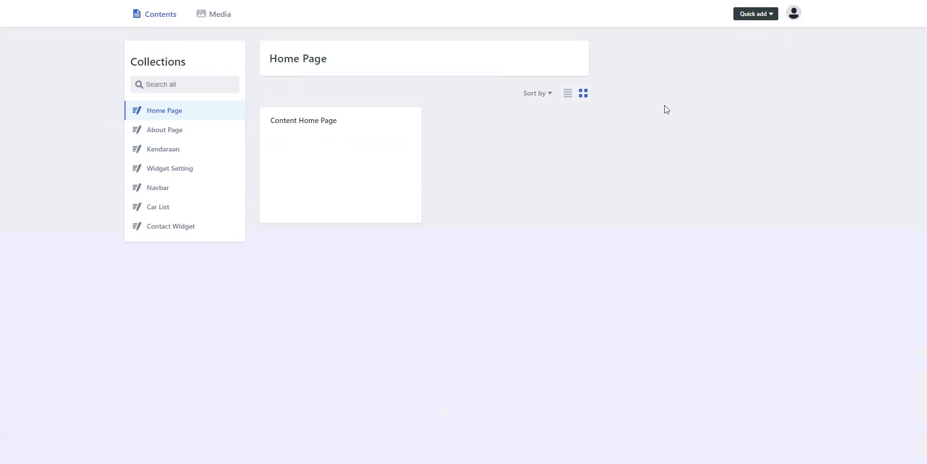
Start a new Kendaraan entry with Quick add and look through its blank fields down to Harga Sewa, Durasi Sewa and Content.
left_click(750, 14)
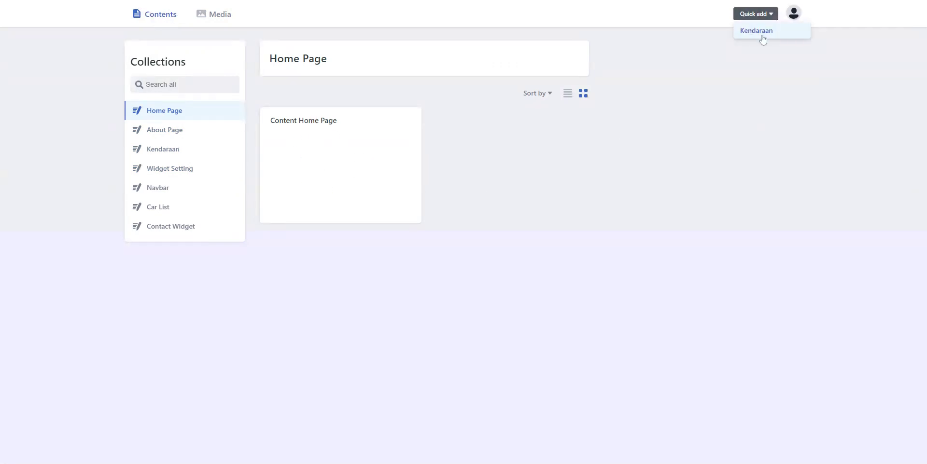
left_click(764, 37)
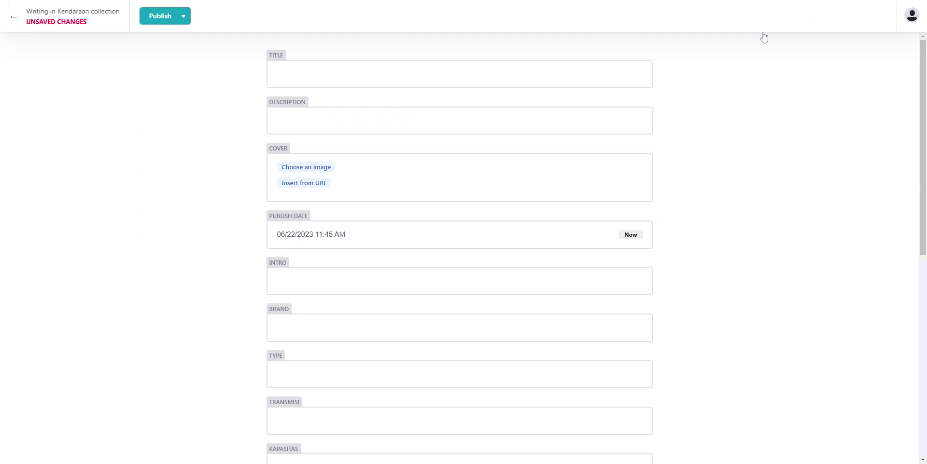
key("Tab")
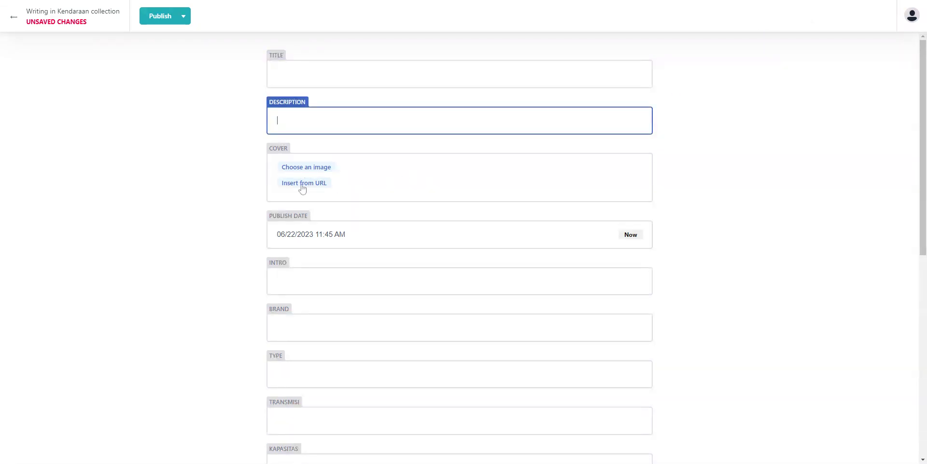
scroll(303, 189, "down", 8)
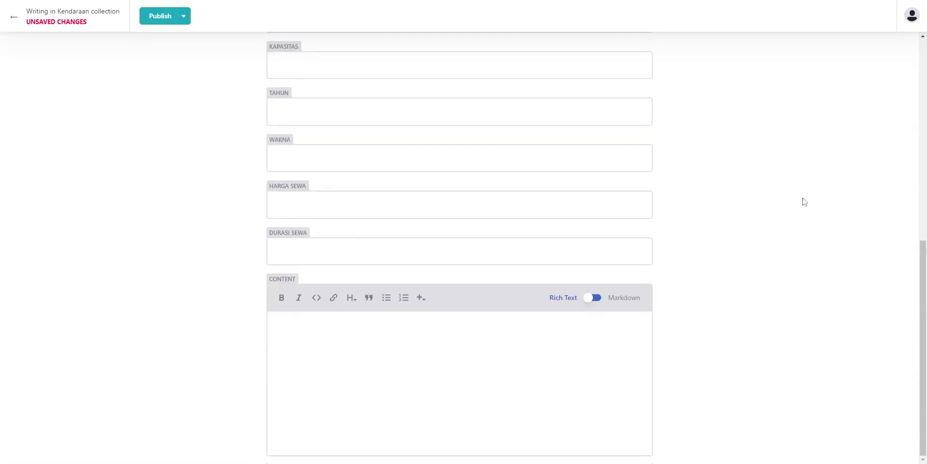
left_click(277, 251)
left_click(368, 274)
left_click(373, 251)
left_click(375, 205)
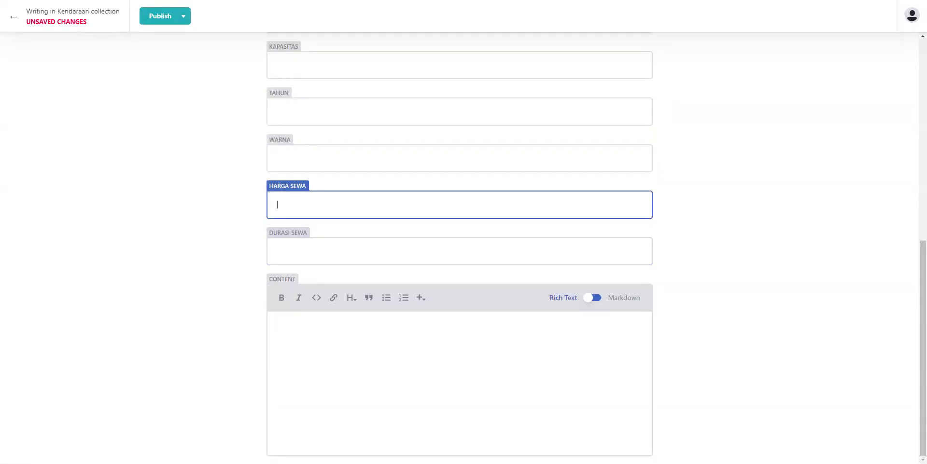
Go back through the blank entry's fields one by one, from Warna and Tahun up to Title.
key("shift+Tab")
key("shift+Tab")
scroll(408, 200, "up", 3)
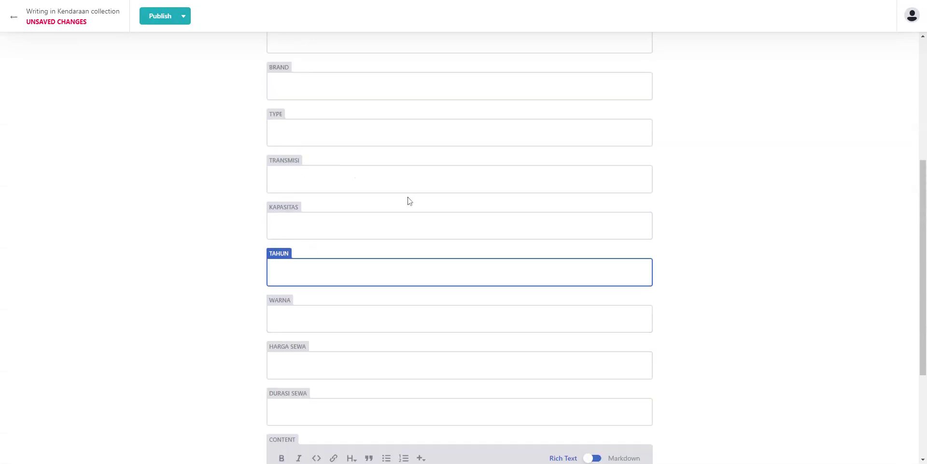
key("shift+Tab")
key("shift+Tab")
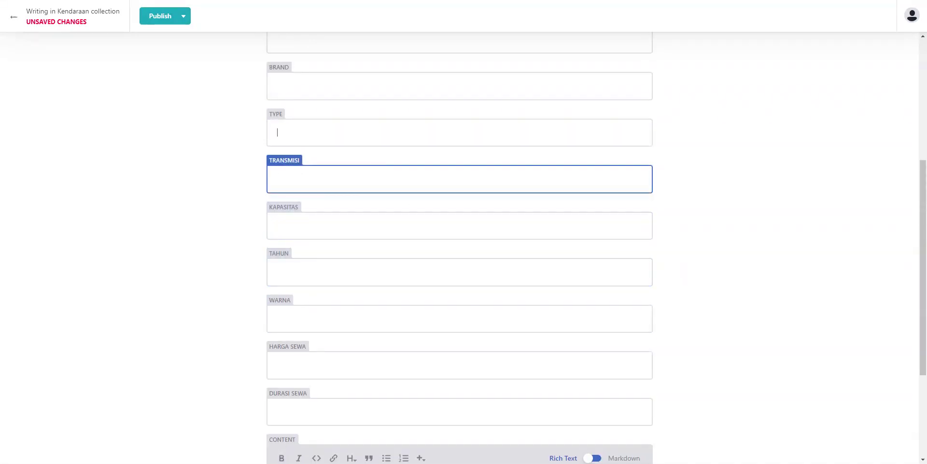
key("shift+Tab")
scroll(379, 202, "up", 1)
scroll(460, 248, "up", 2)
key("shift+Tab")
key("shift+Tab")
scroll(380, 220, "up", 2)
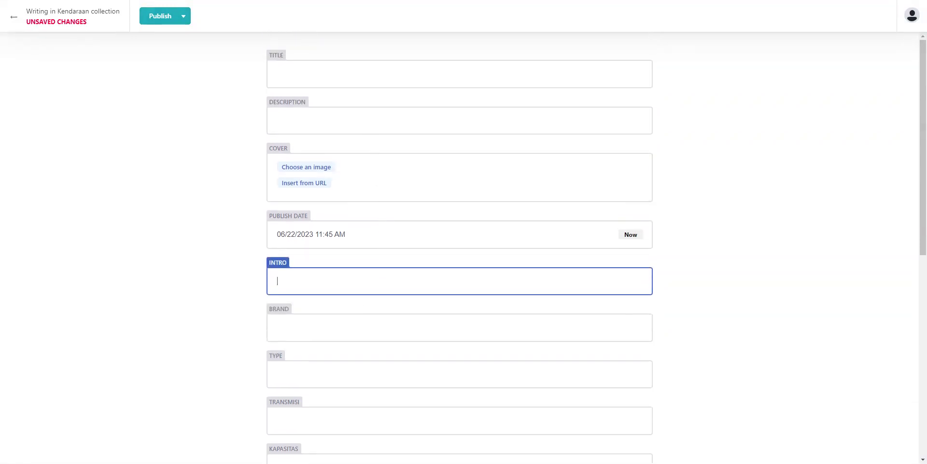
left_click(371, 133)
key("shift+Tab")
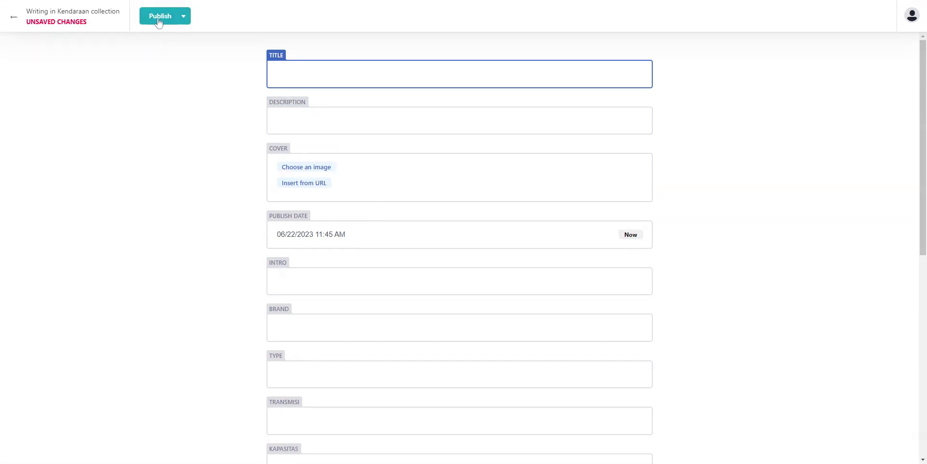
Leave the blank entry for the Kendaraan collection and show the account options.
left_click(16, 20)
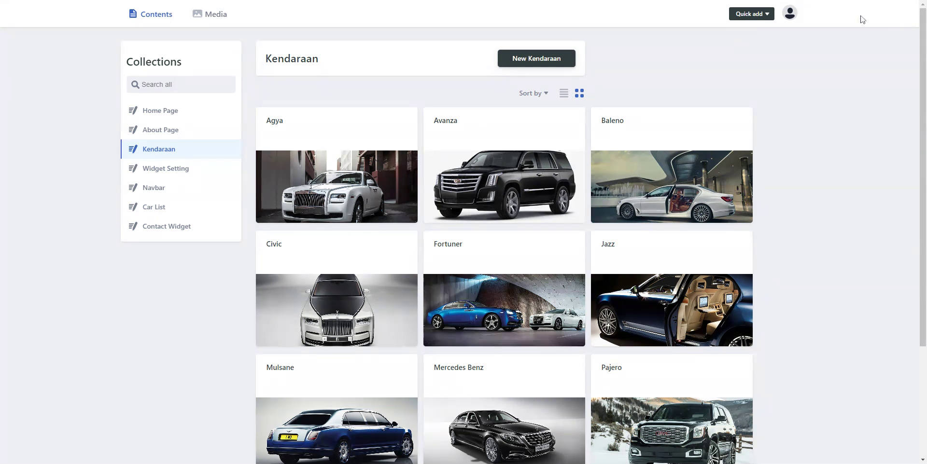
left_click(790, 15)
left_click(773, 32)
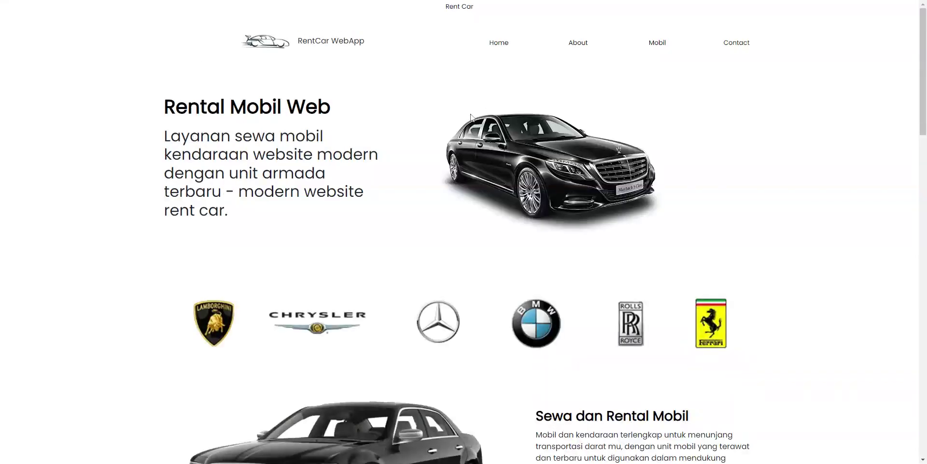
Look over the RentCar WebApp home page from the hero section down to the footer and back.
scroll(472, 118, "down", 3)
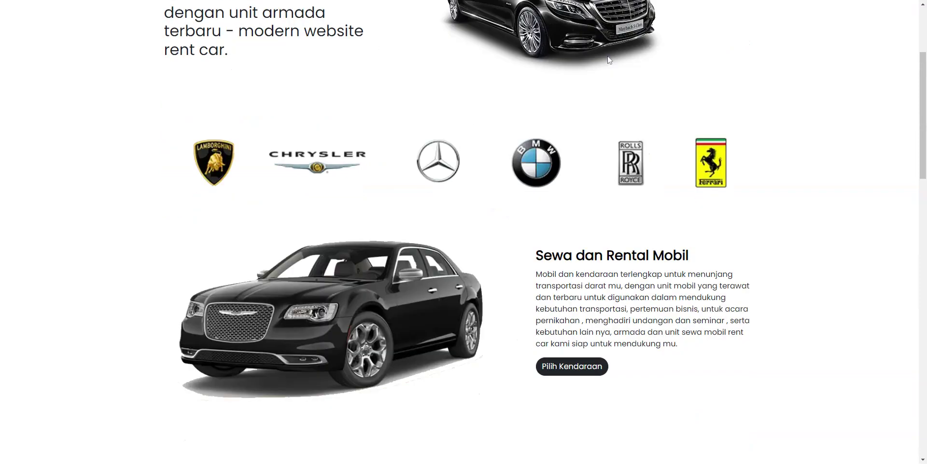
scroll(608, 60, "down", 3)
scroll(703, 162, "down", 15)
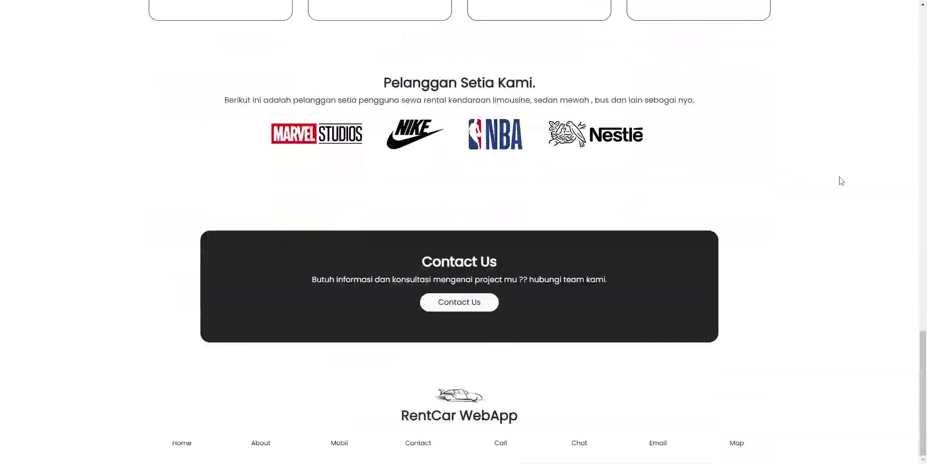
scroll(841, 181, "up", 6)
scroll(840, 182, "up", 17)
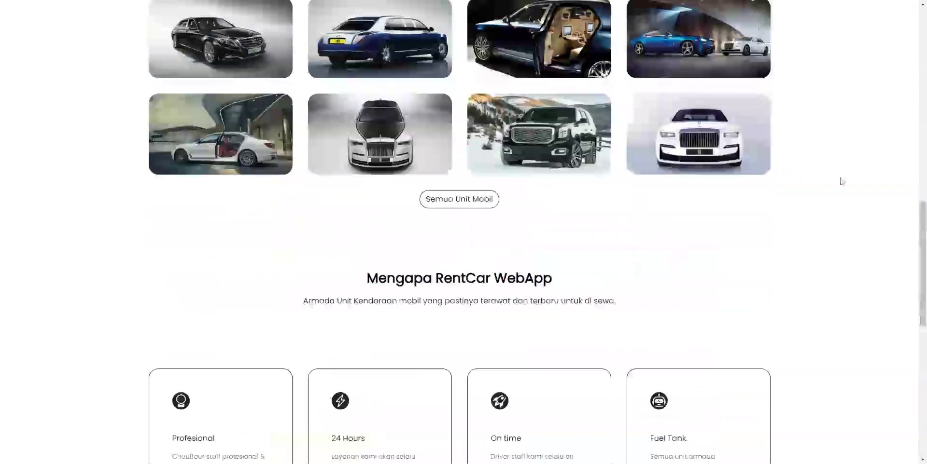
scroll(840, 181, "up", 3)
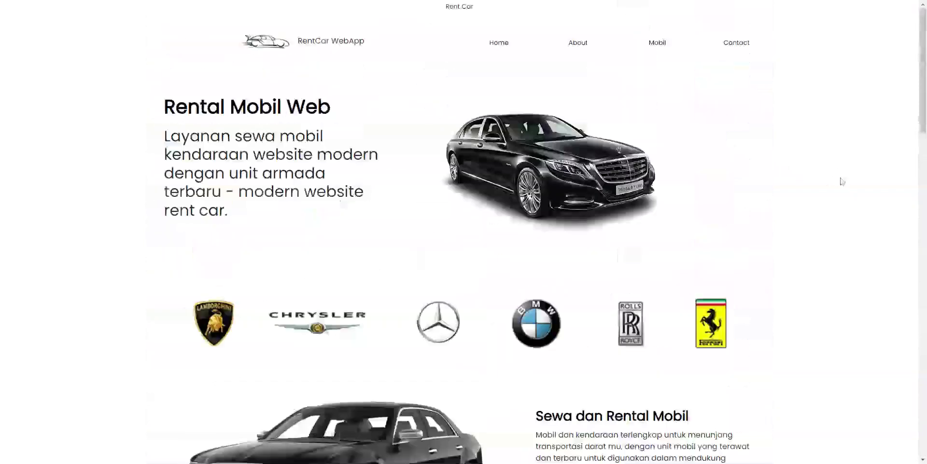
scroll(840, 181, "down", 3)
scroll(840, 181, "up", 3)
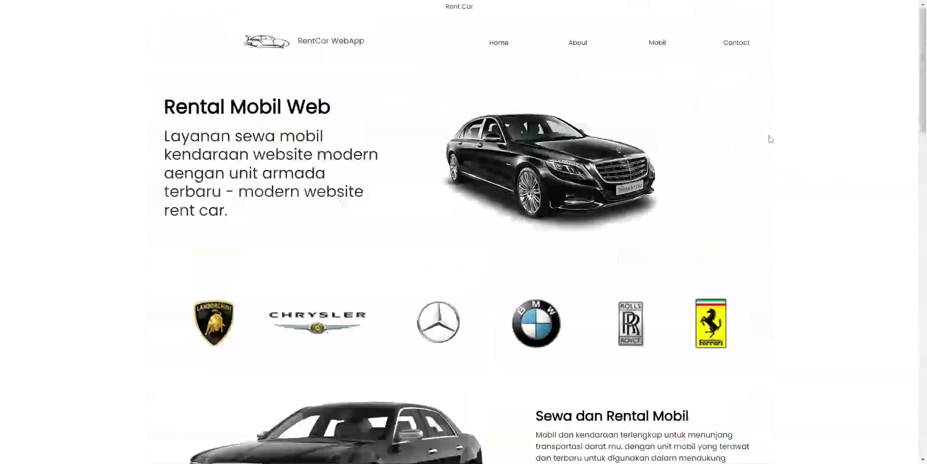
Open the site's About page and look over its text, vehicle gallery and contact section.
left_click(576, 44)
scroll(647, 133, "down", 7)
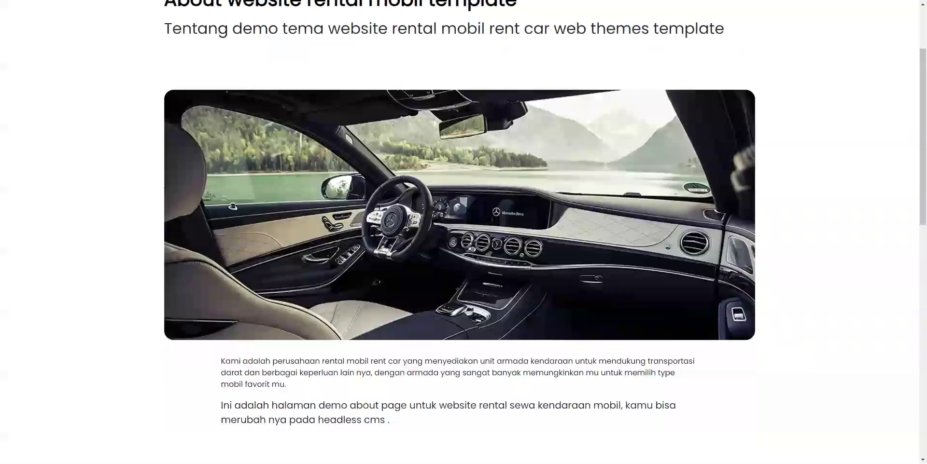
scroll(856, 192, "down", 8)
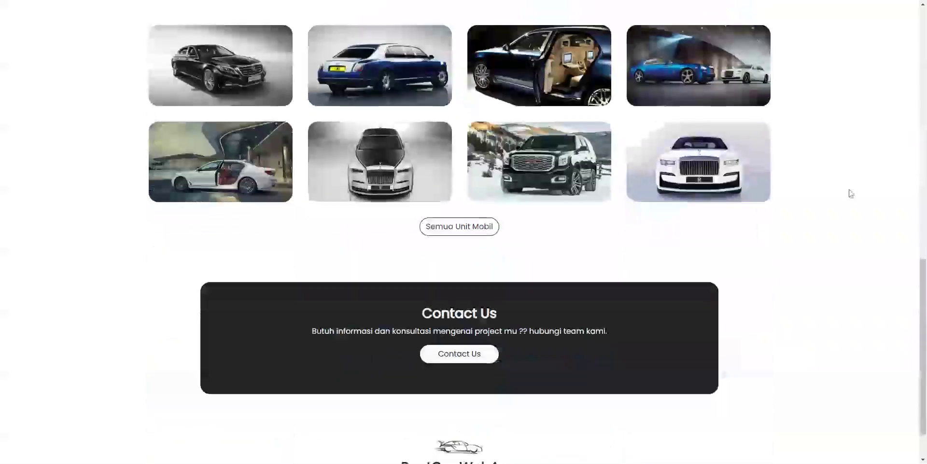
scroll(854, 193, "up", 10)
scroll(850, 193, "up", 5)
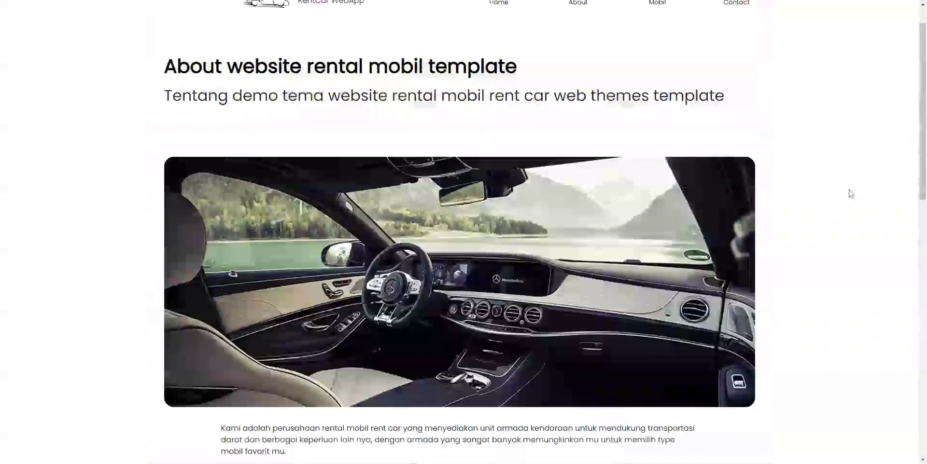
Browse the Mobil vehicle listing and open the Fortuner detail page.
left_click(667, 48)
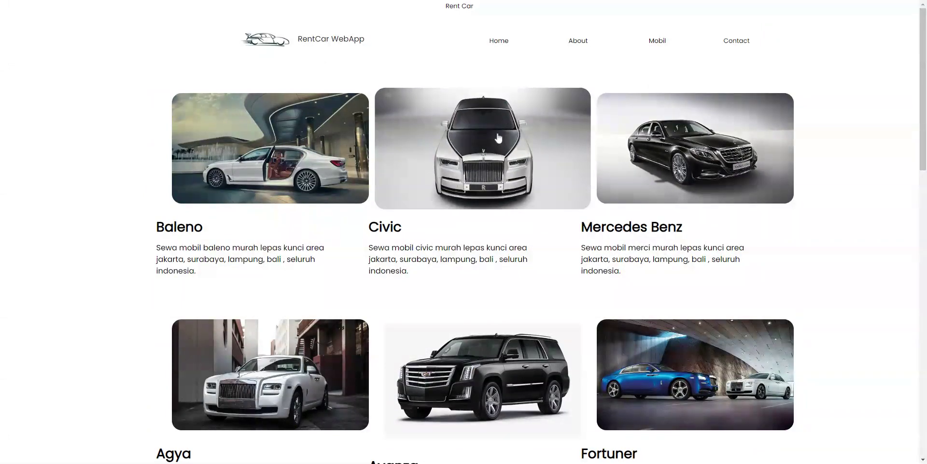
scroll(285, 236, "down", 3)
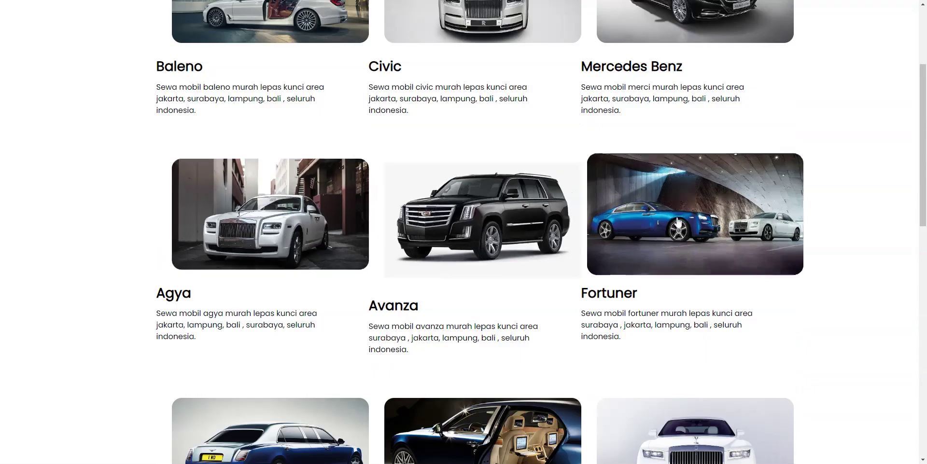
left_click(695, 214)
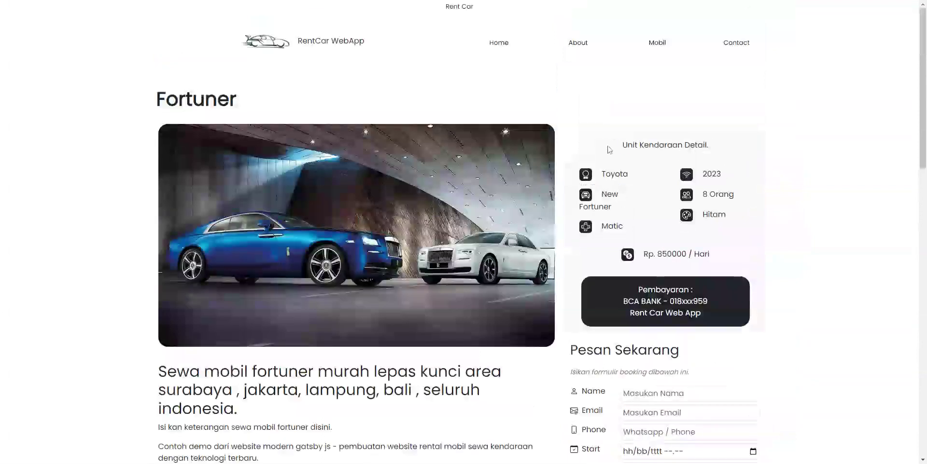
Highlight the Fortuner's unit details one by one: brand, type, transmission, year, capacity and colour.
triple_click(712, 154)
triple_click(659, 182)
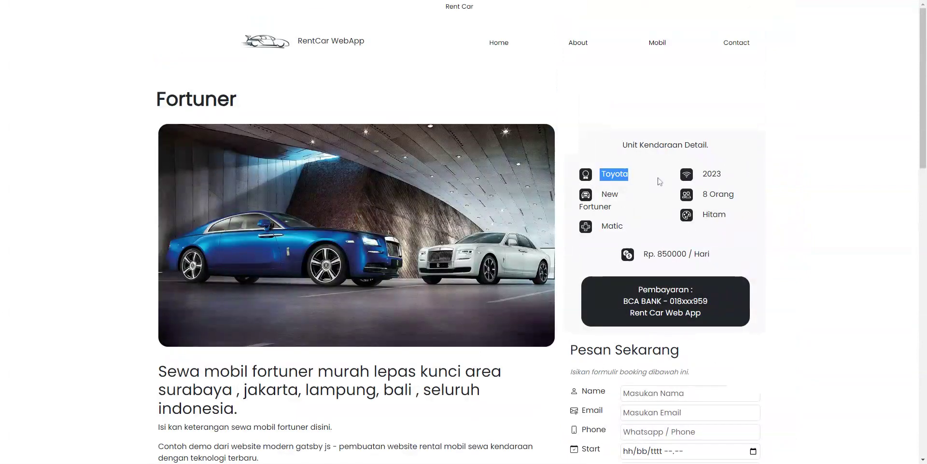
triple_click(603, 192)
triple_click(637, 227)
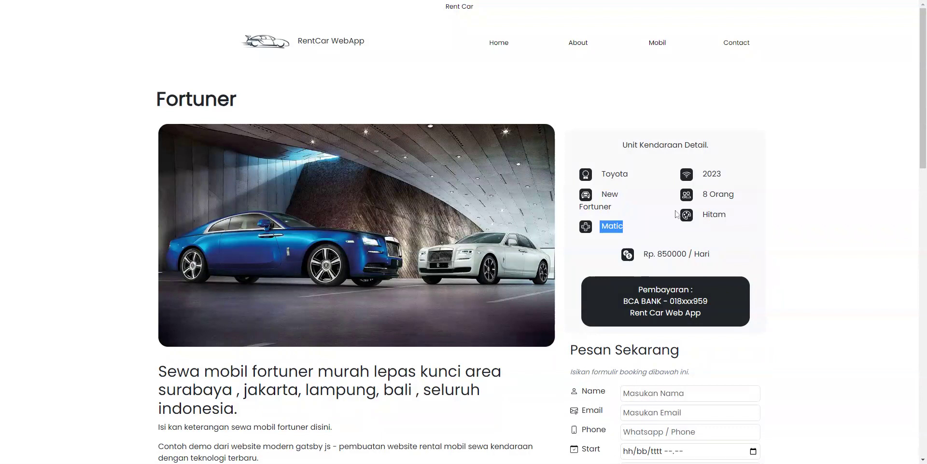
triple_click(698, 172)
triple_click(745, 197)
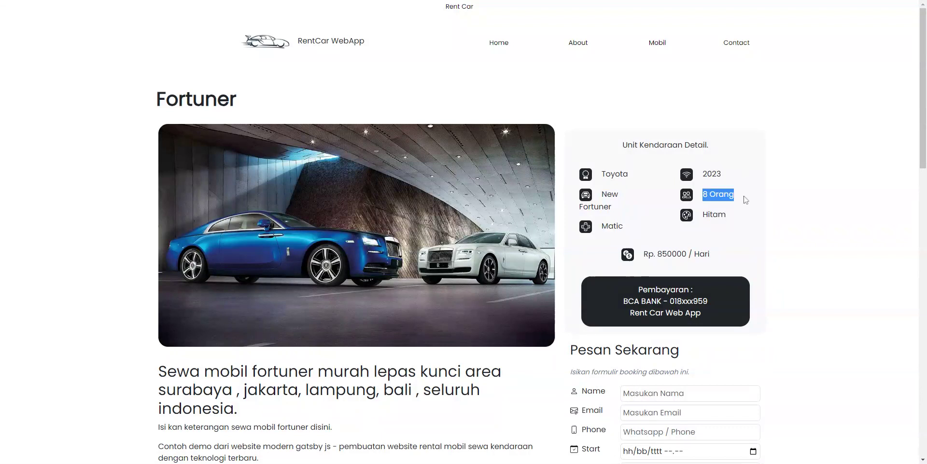
triple_click(740, 218)
Highlight the Fortuner's rental price and payment details, and look over the Pesan Sekarang booking form.
left_click_drag(689, 255, 636, 255)
left_click(763, 258)
left_click_drag(711, 299, 605, 296)
left_click(760, 299)
scroll(801, 236, "down", 1)
scroll(800, 236, "down", 3)
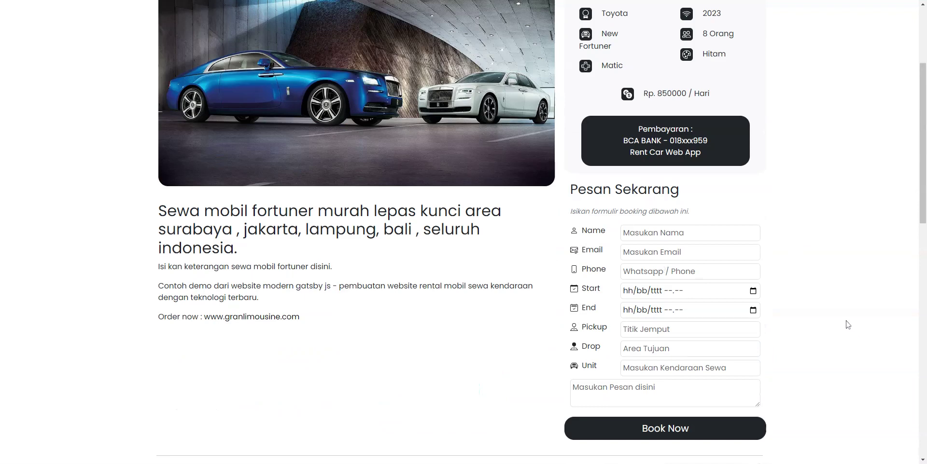
scroll(848, 324, "down", 3)
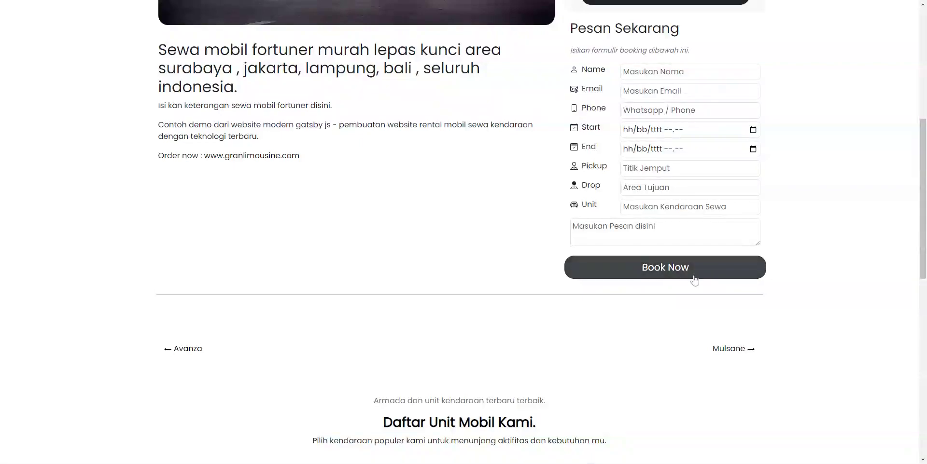
Step through the following vehicle pages Mulsane, Jazz and Rush, and return to the Mobil listing.
left_click(735, 351)
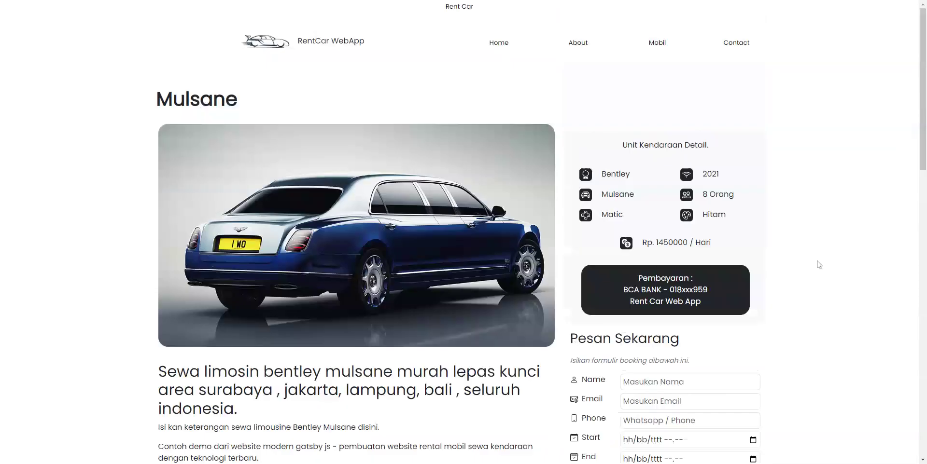
scroll(796, 208, "down", 8)
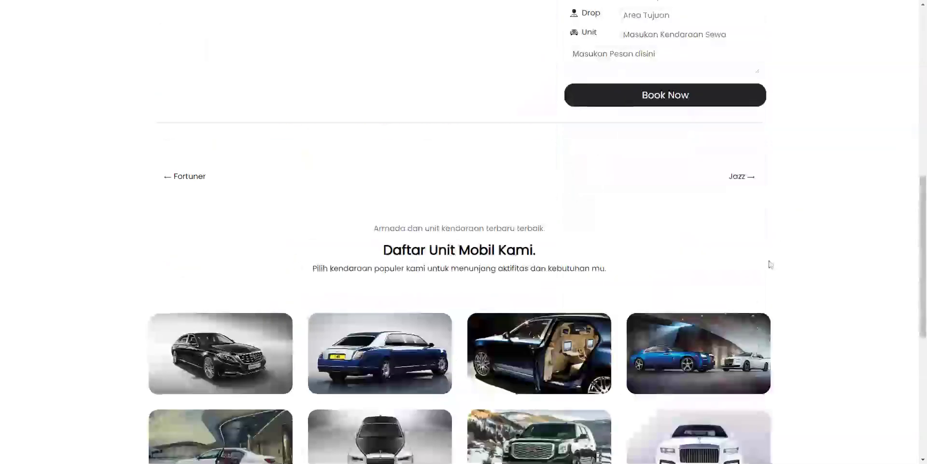
left_click(742, 178)
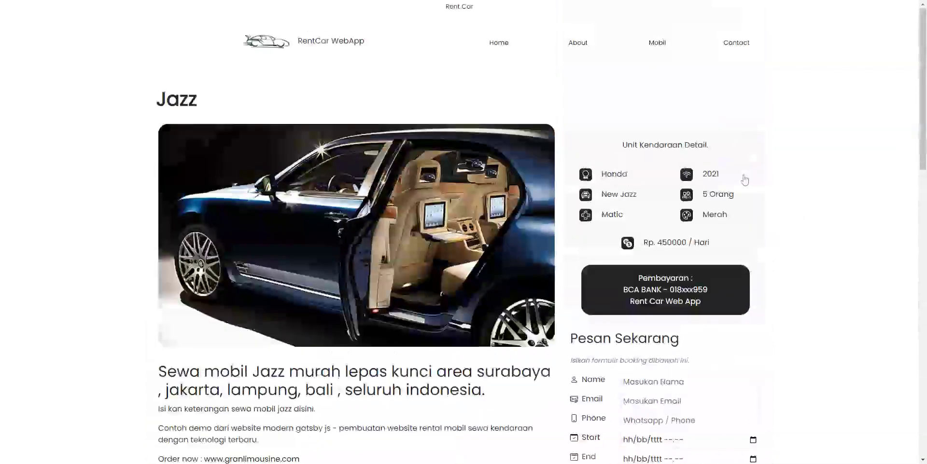
scroll(745, 180, "down", 6)
left_click(740, 339)
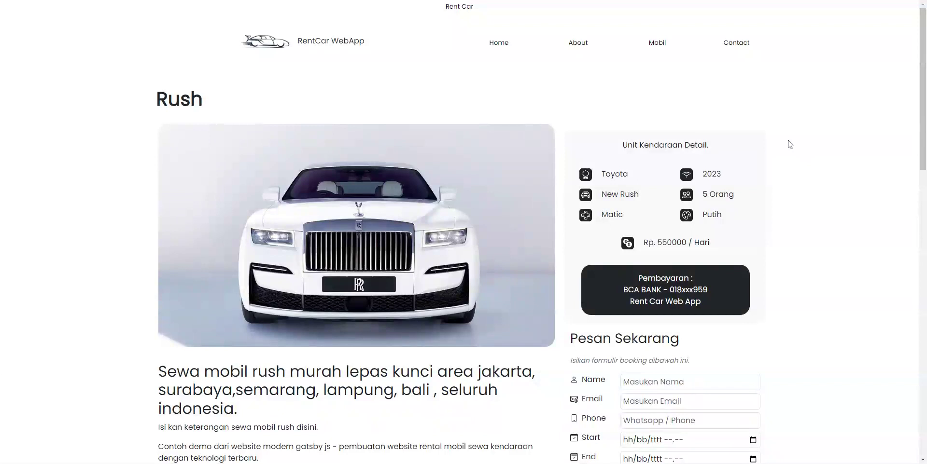
left_click(658, 43)
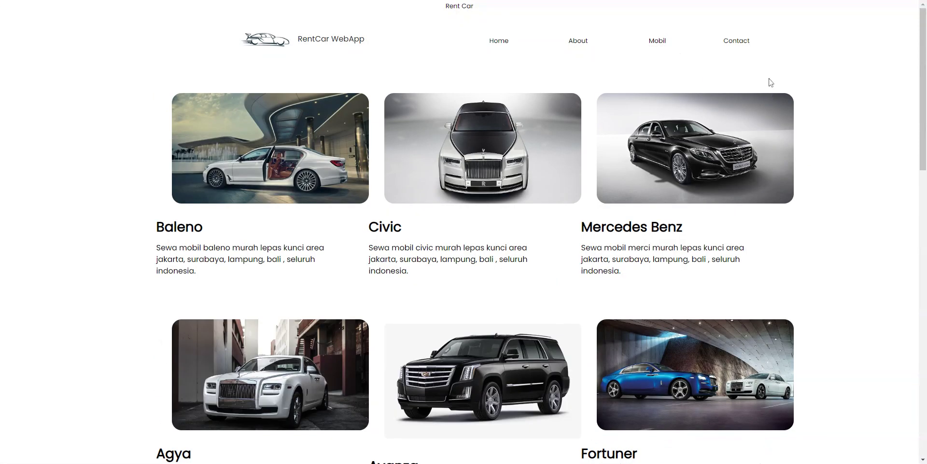
Visit the site's Contact, Mobil and About pages in turn, finishing on the Home page.
left_click(748, 44)
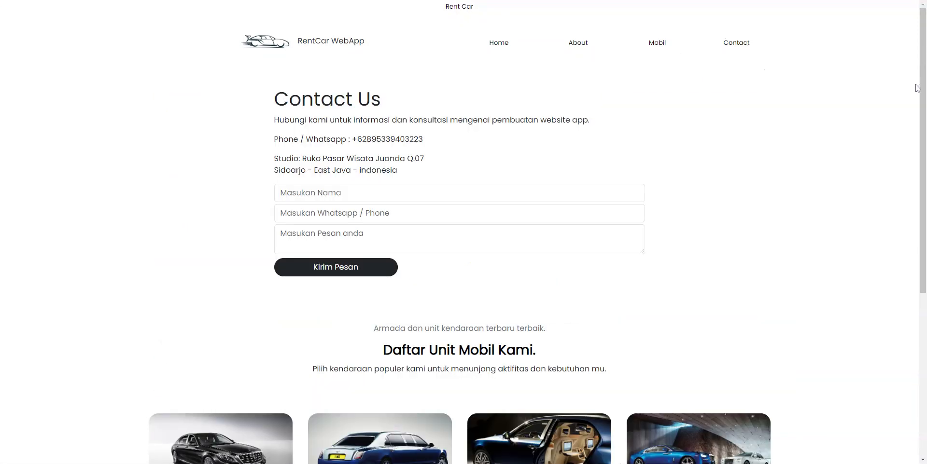
left_click(662, 44)
left_click(581, 43)
left_click(505, 44)
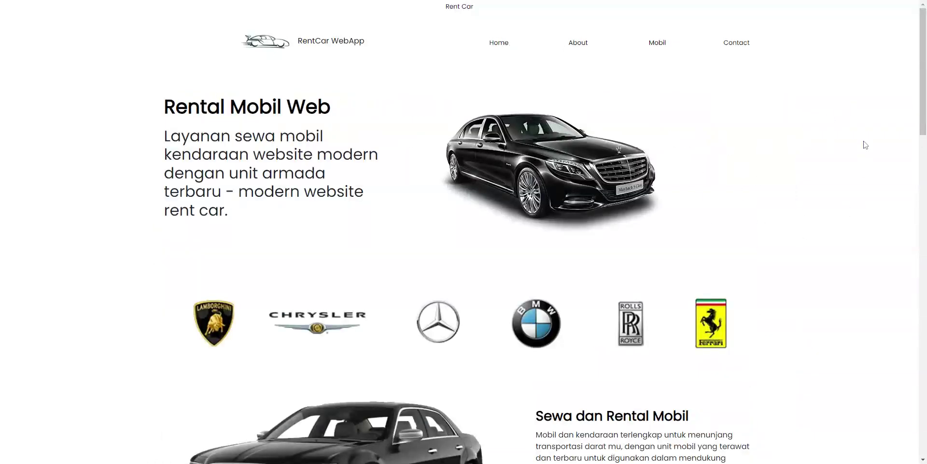
Look over the home page's sections from the vehicle list down to the footer, and return to the page's beginning.
scroll(856, 154, "down", 3)
scroll(856, 154, "down", 7)
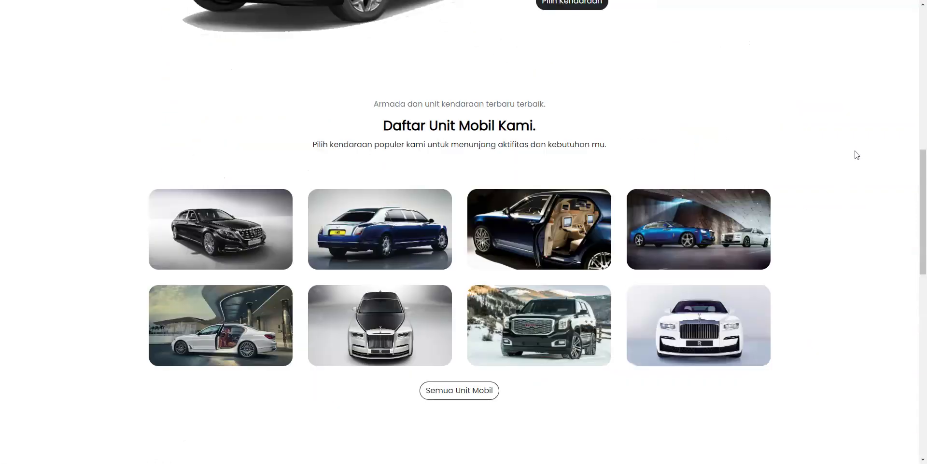
scroll(857, 155, "down", 13)
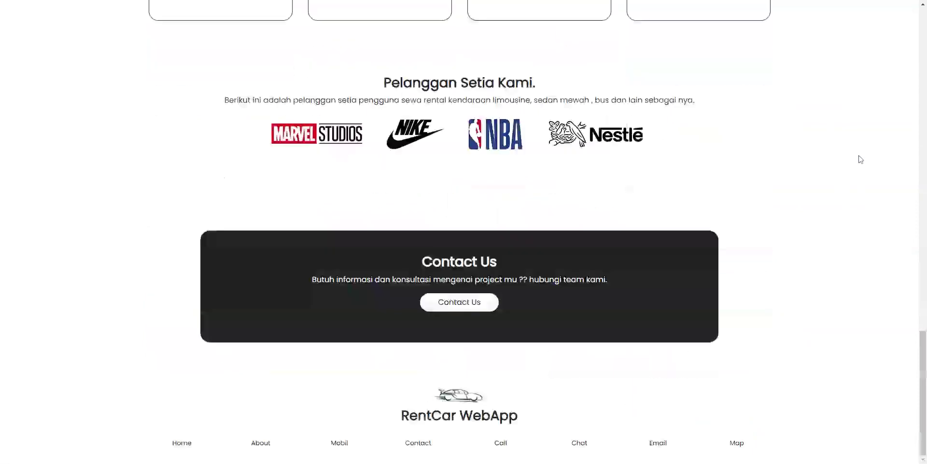
scroll(859, 159, "up", 20)
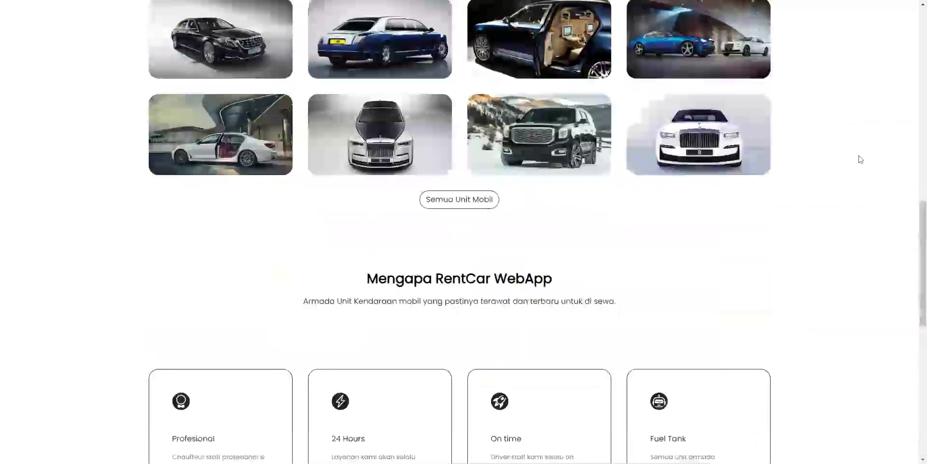
scroll(860, 160, "up", 3)
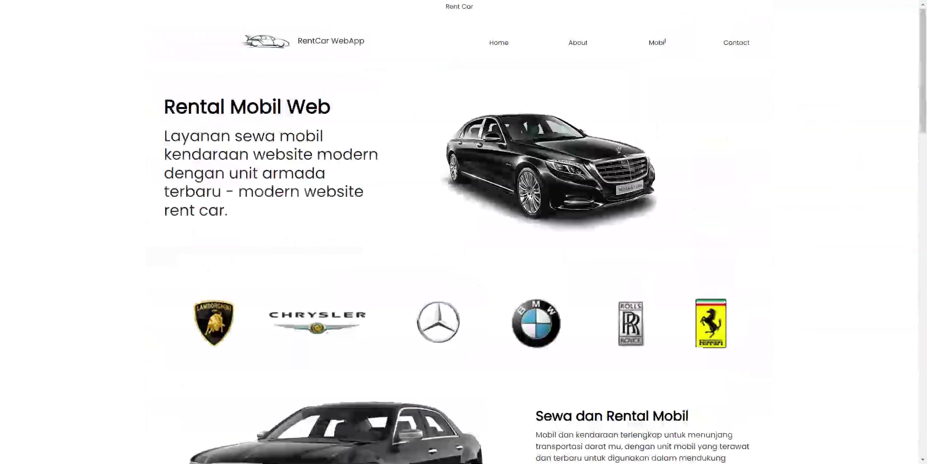